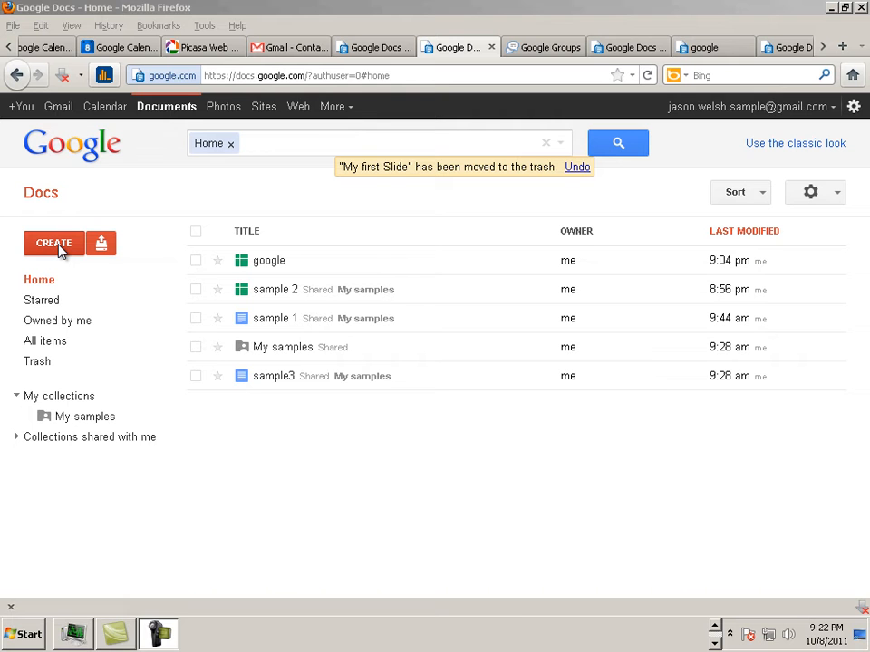
Step: Create a new presentation and add a second slide with the Blank layout
click(54, 244)
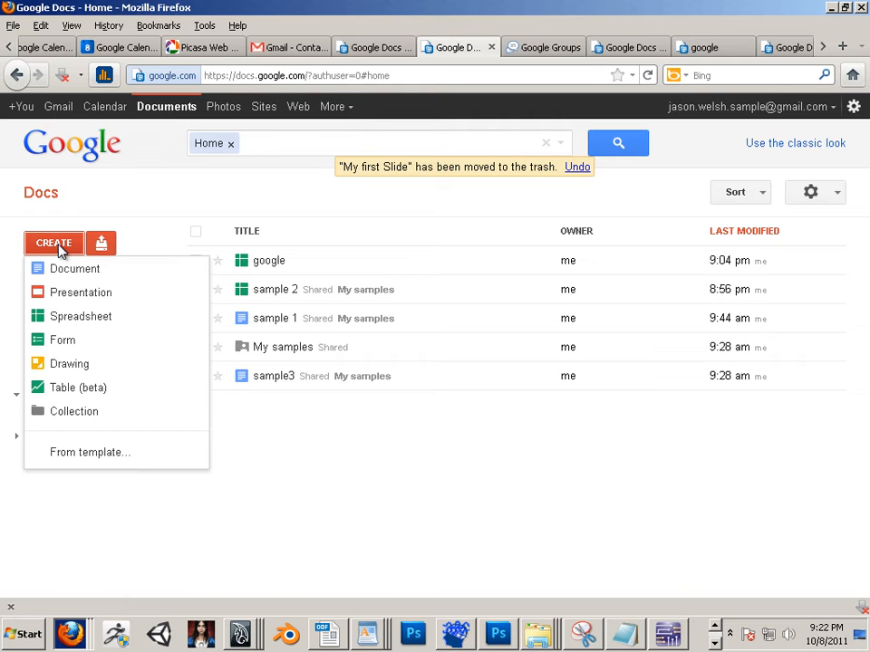
click(77, 295)
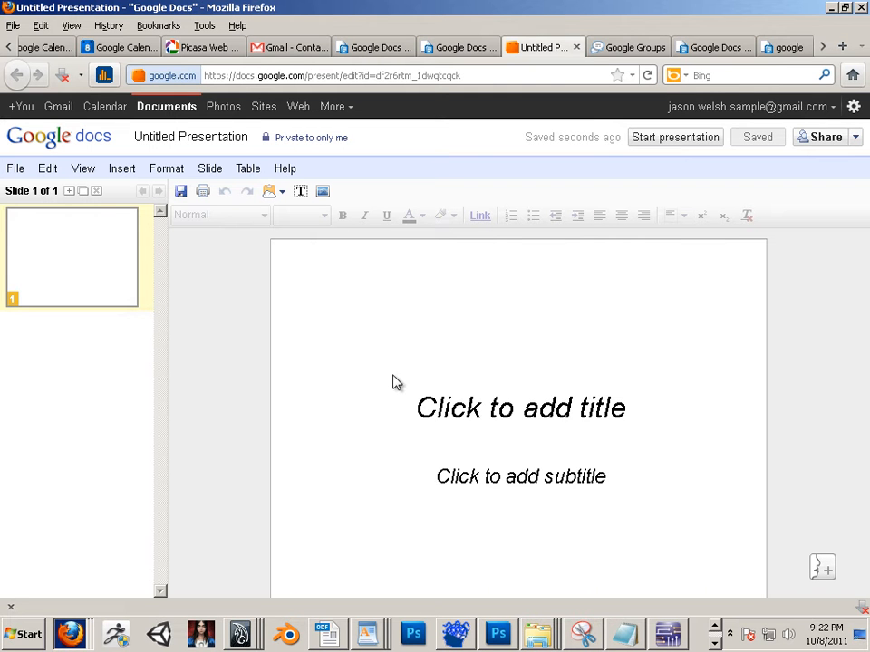
right_click(78, 384)
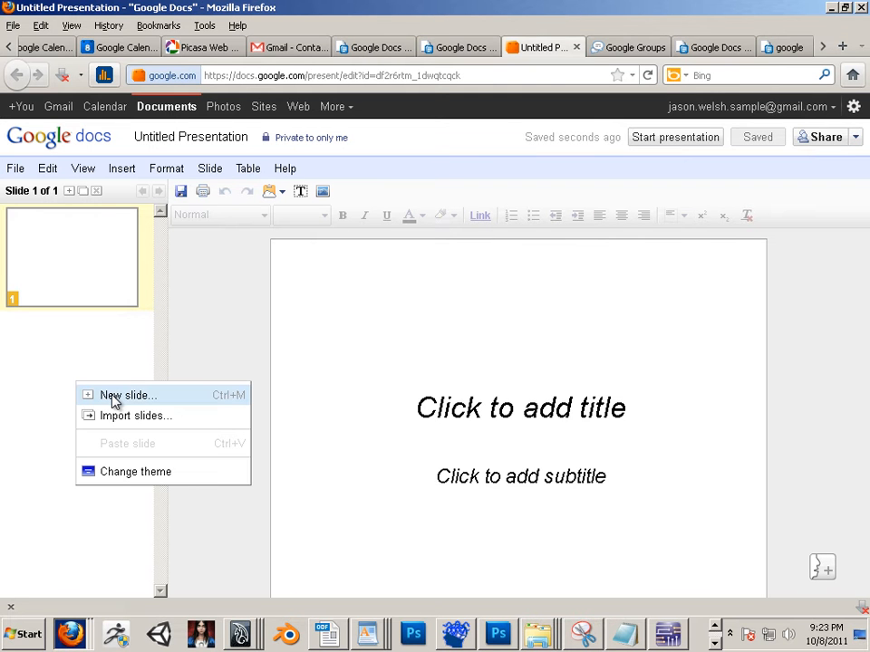
click(115, 399)
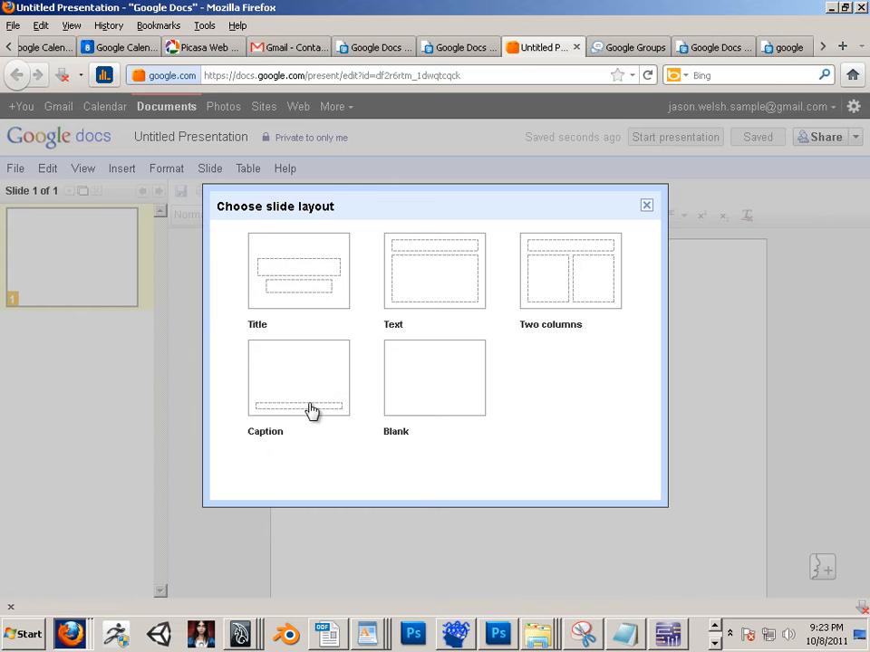
click(440, 413)
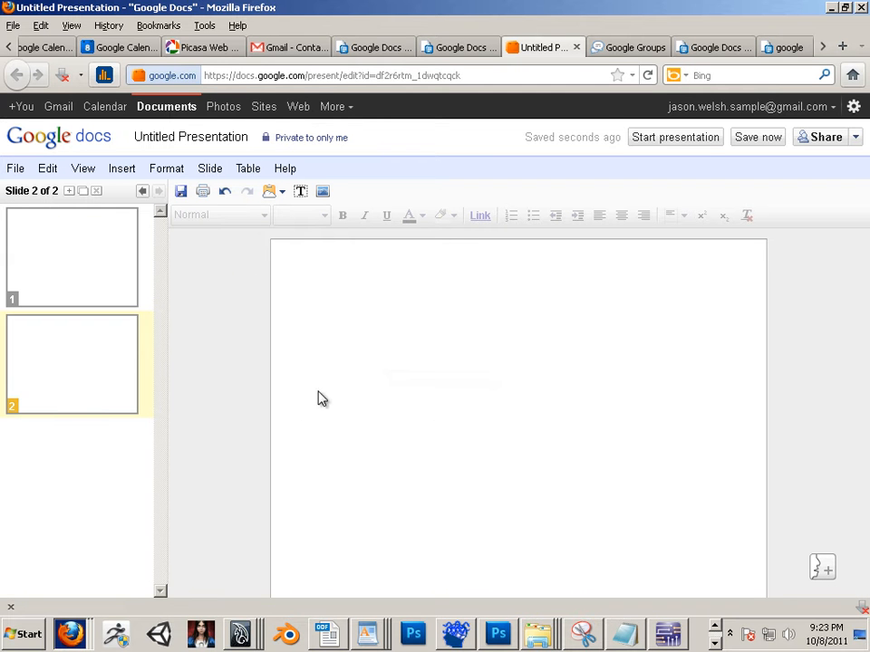
Step: Start inserting a video on slide 2 and search YouTube for "0101 blender"
click(127, 169)
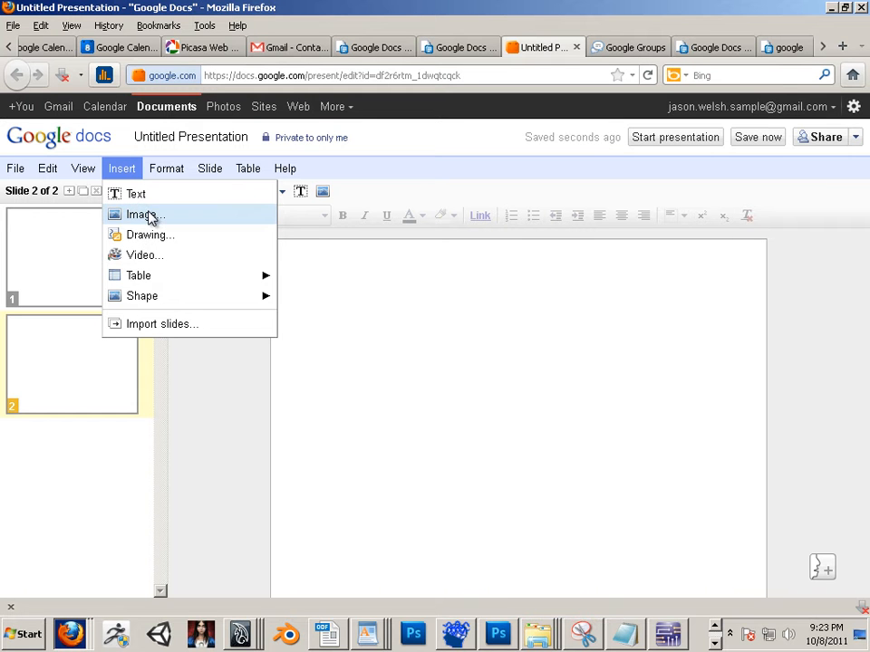
click(157, 256)
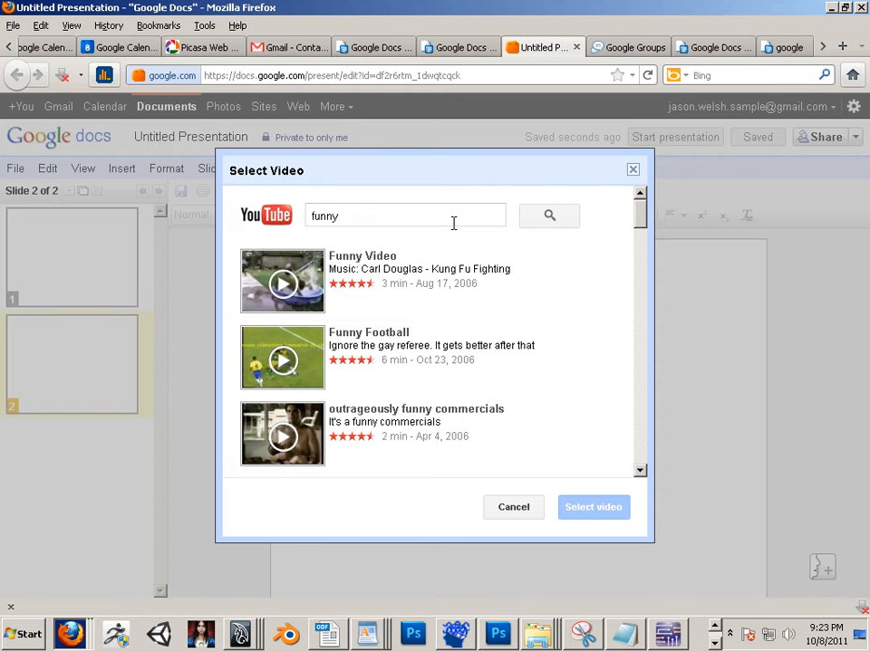
scroll(326, 412, down, 5)
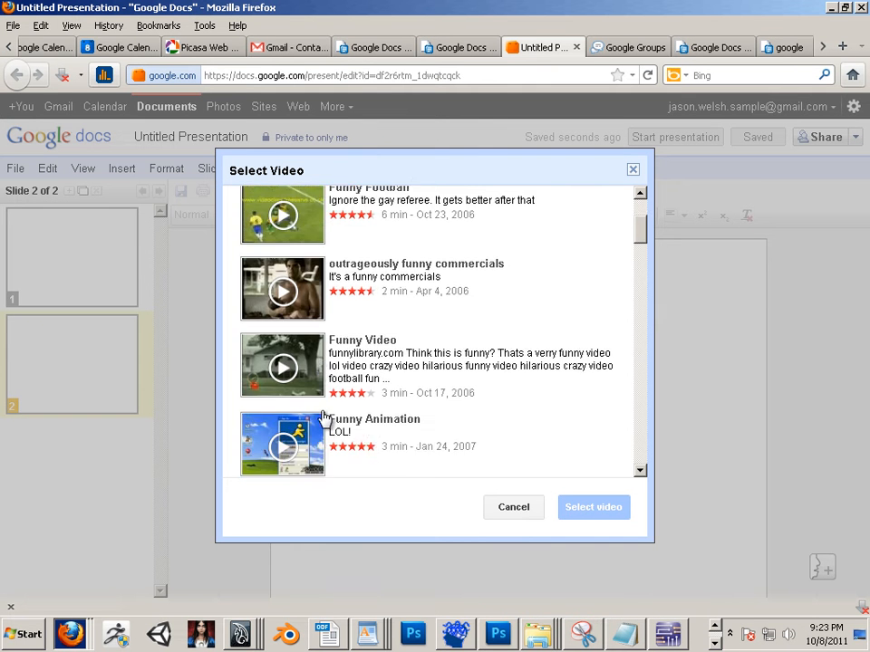
scroll(326, 413, down, 1)
scroll(325, 414, up, 6)
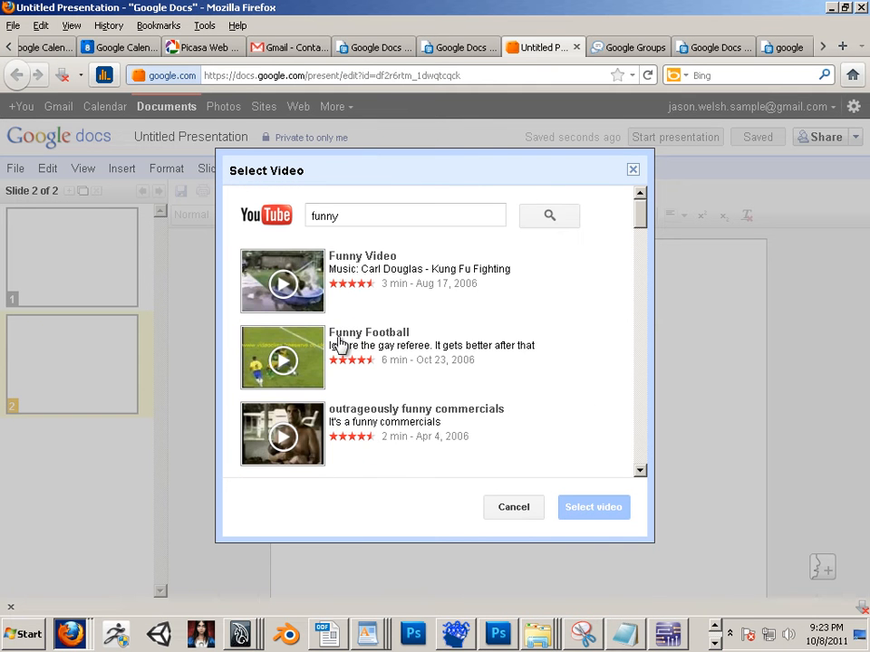
double_click(354, 220)
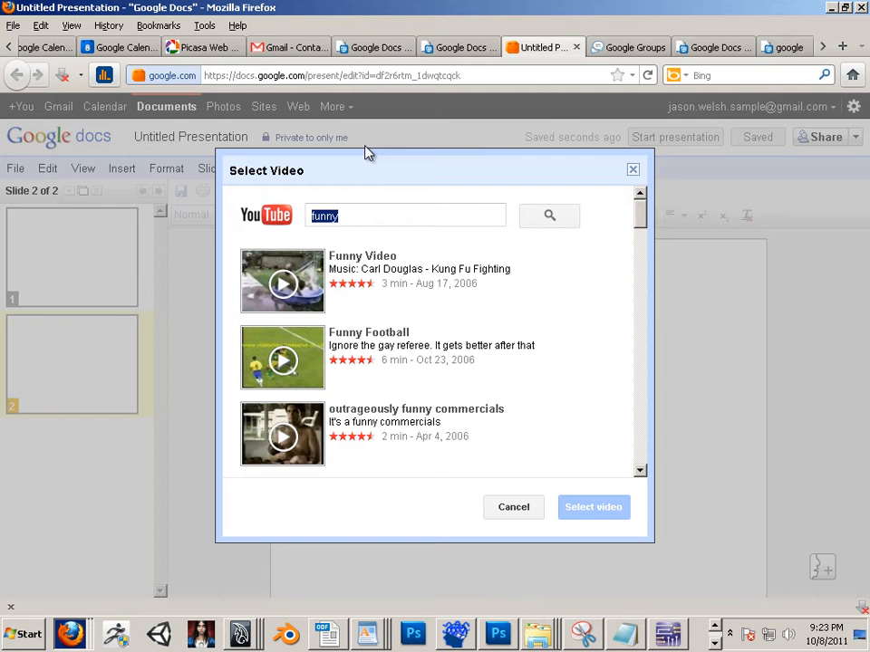
text(01)
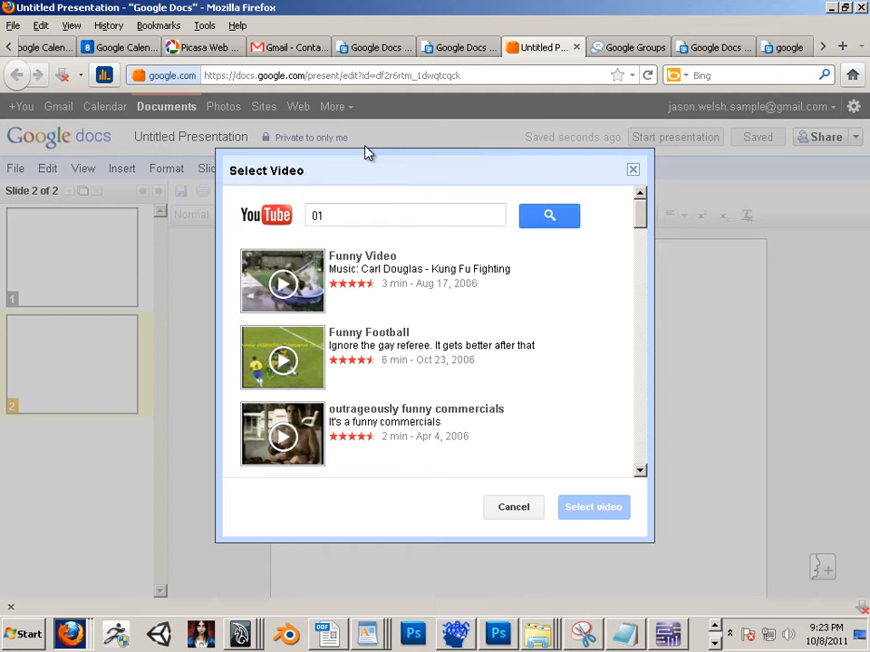
text(01 blender)
key(Return)
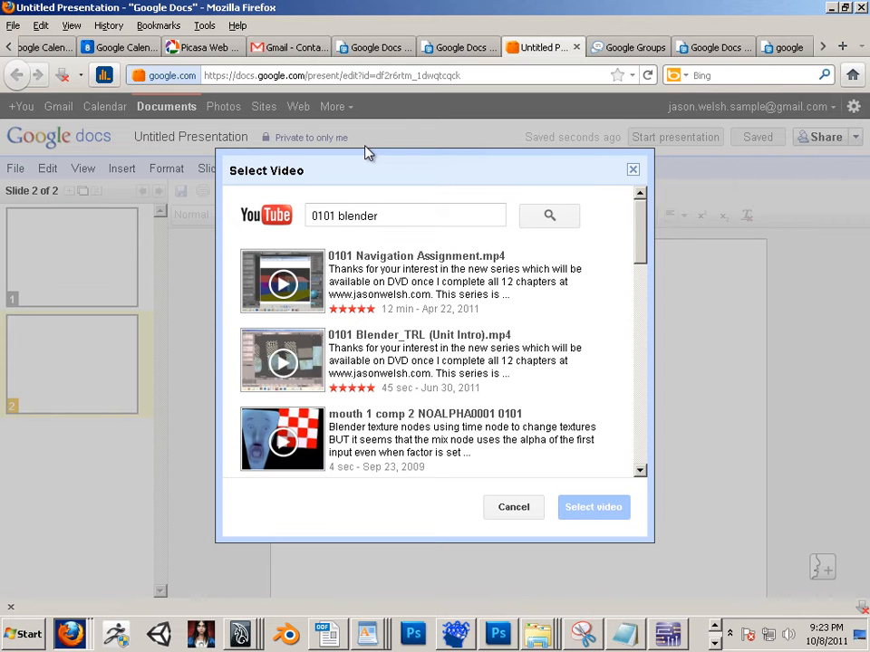
Step: Insert the video "0101 Blender_TRL (Unit Intro).mp4" and enlarge it to cover most of the slide
click(345, 343)
click(594, 507)
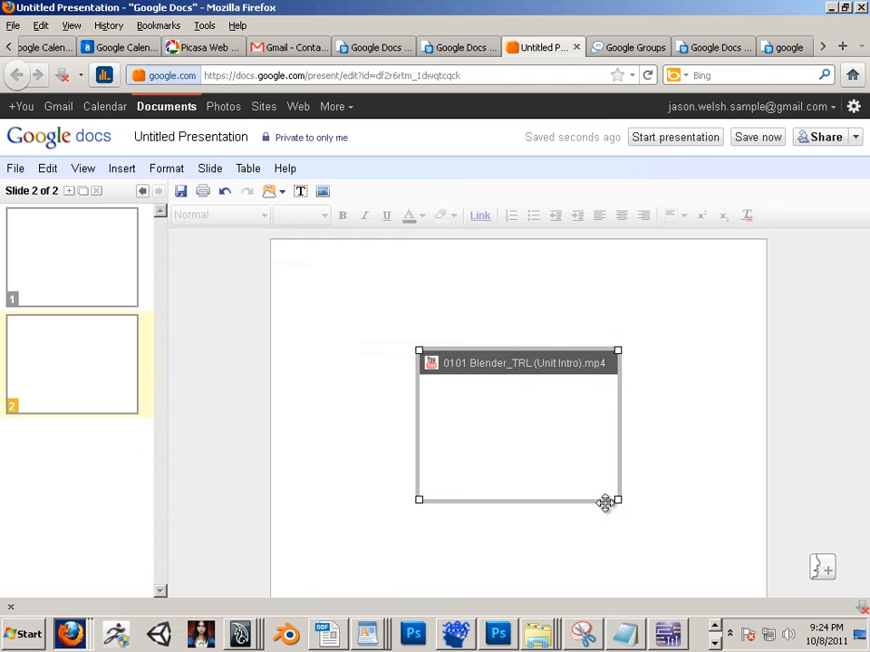
drag(493, 405, 397, 337)
drag(518, 427, 715, 544)
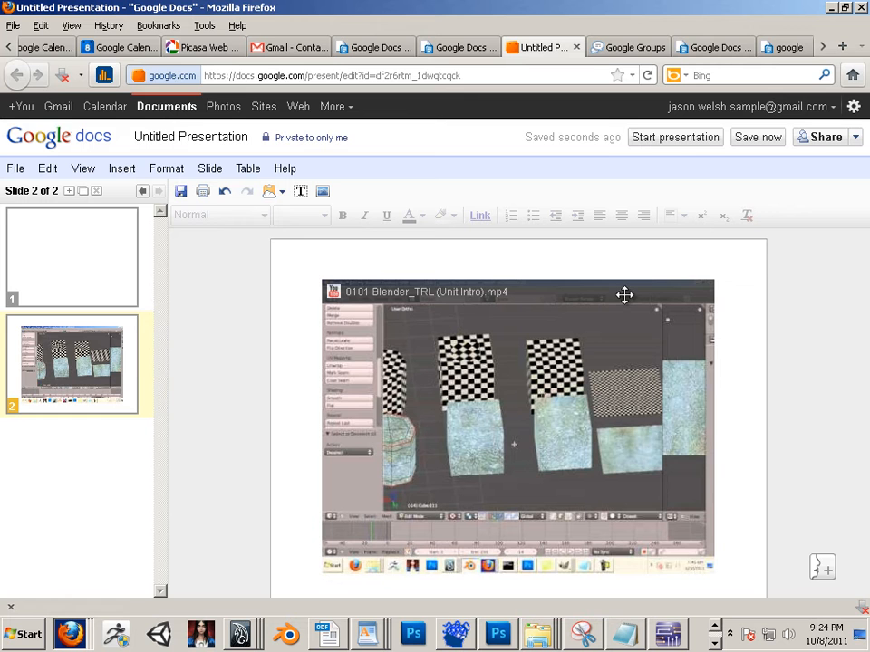
Step: Preview the presentation, play and pause the embedded video on slide 2, and close the preview
click(683, 144)
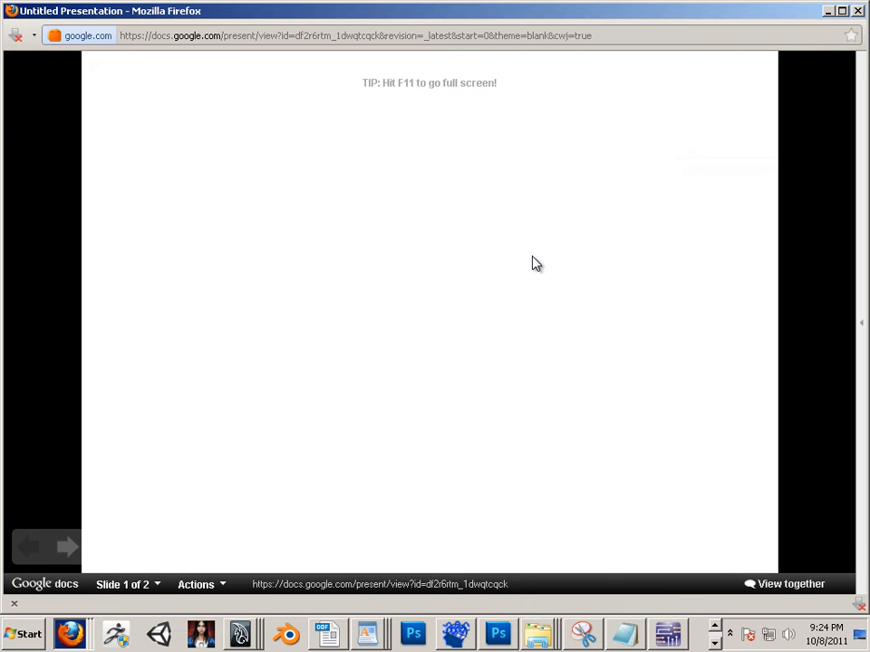
click(532, 263)
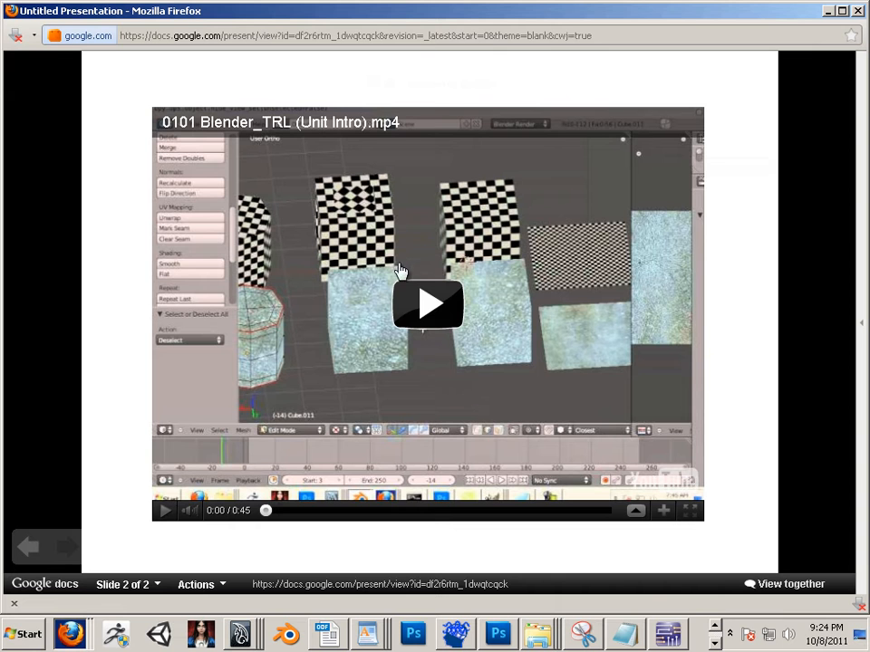
click(422, 314)
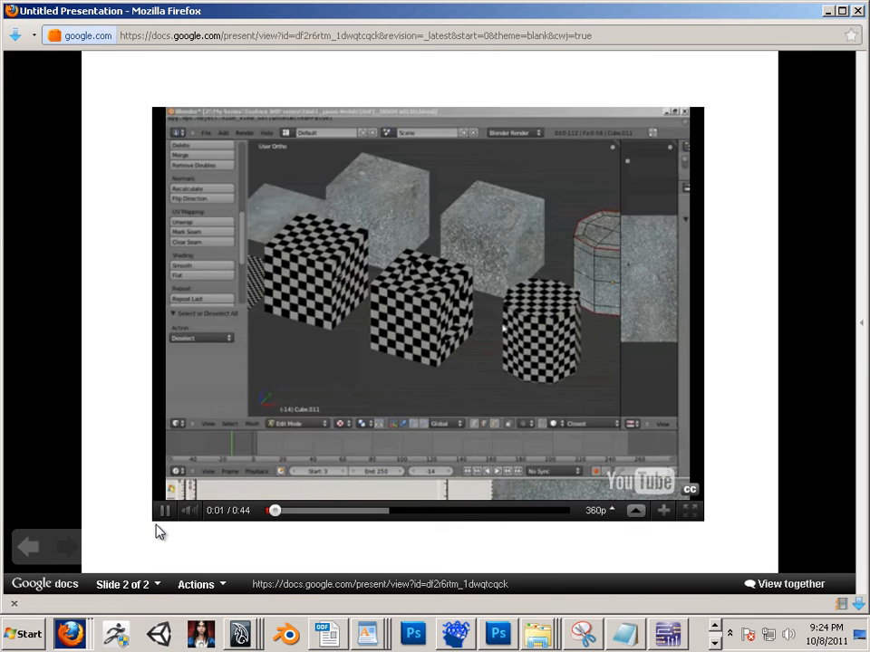
click(166, 512)
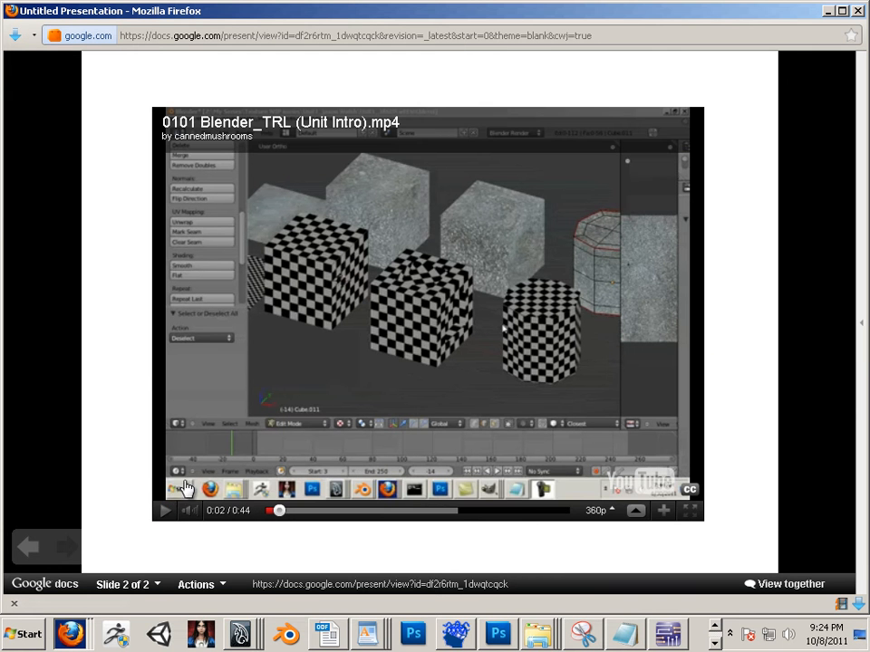
key(alt+F4)
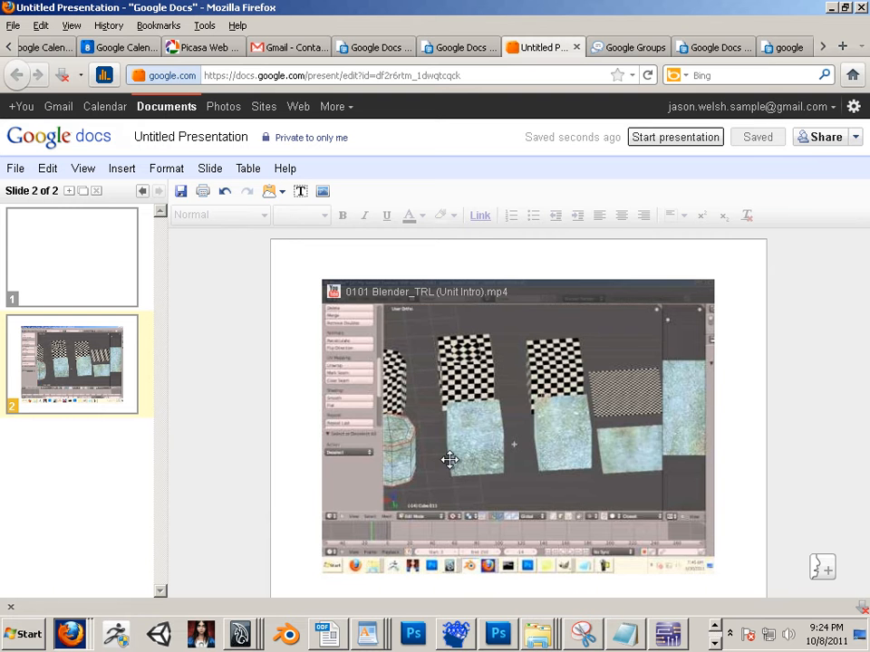
Step: Add a third slide with the Blank layout after the video slide
right_click(111, 488)
click(128, 498)
click(429, 443)
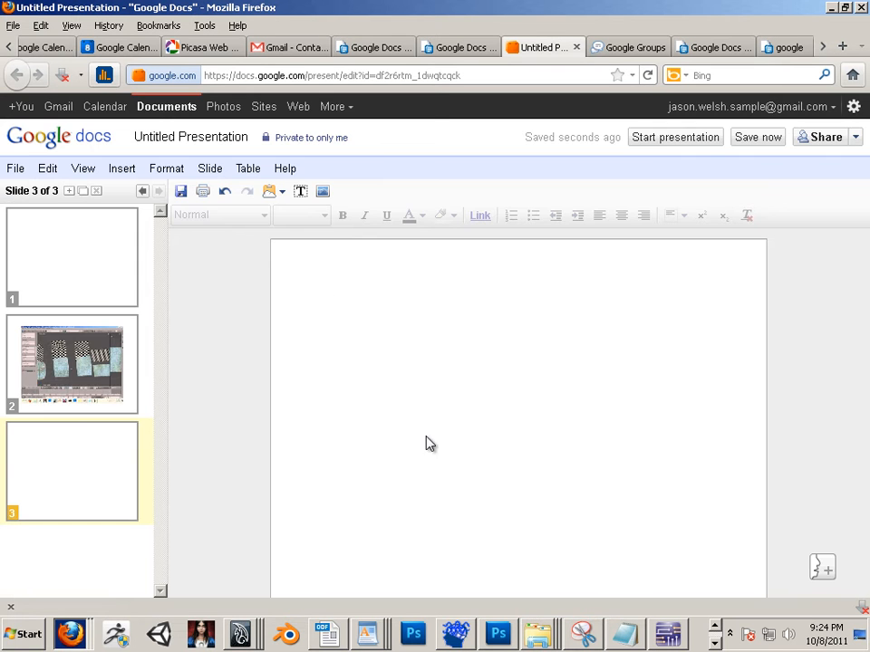
click(127, 171)
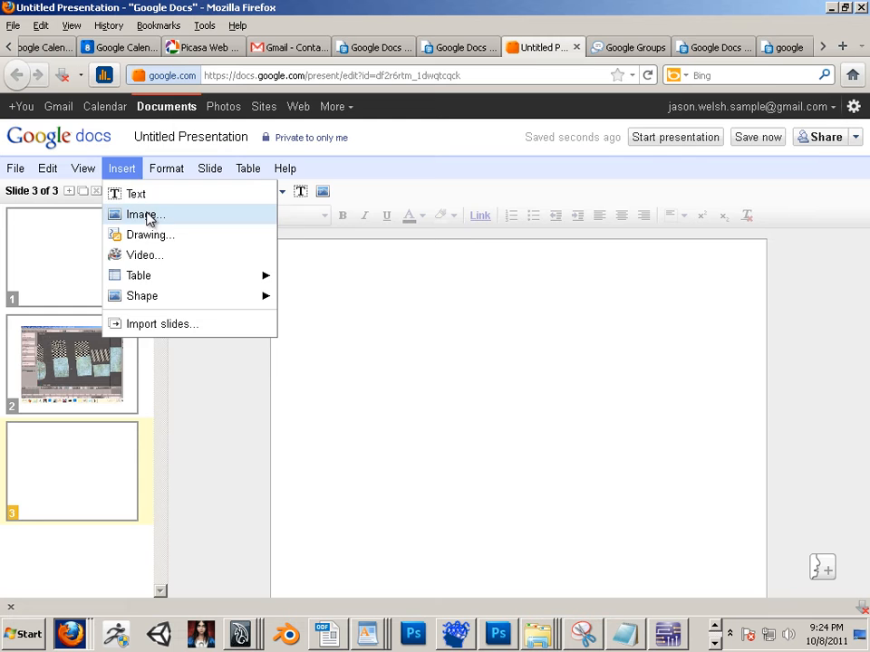
click(145, 216)
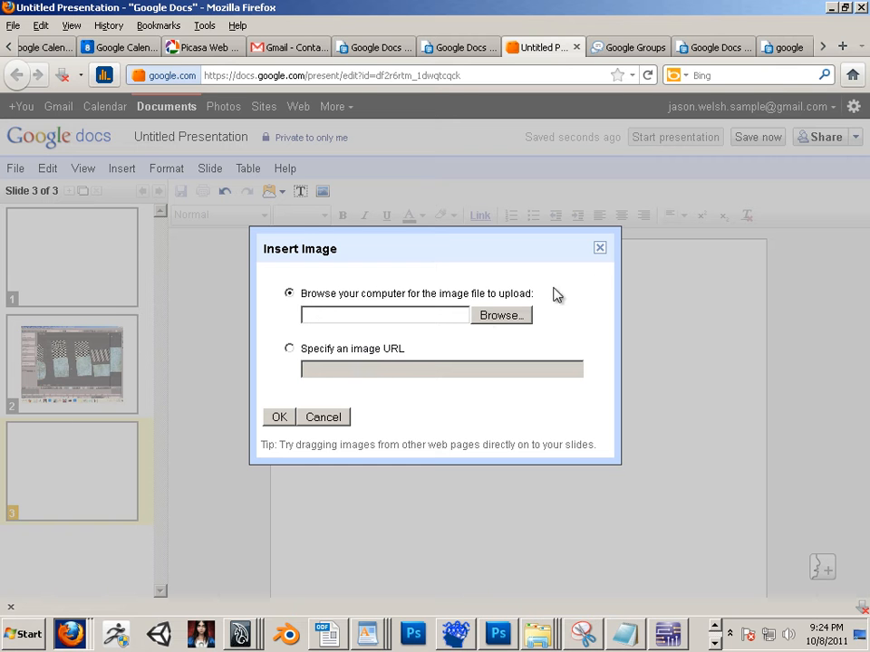
click(600, 250)
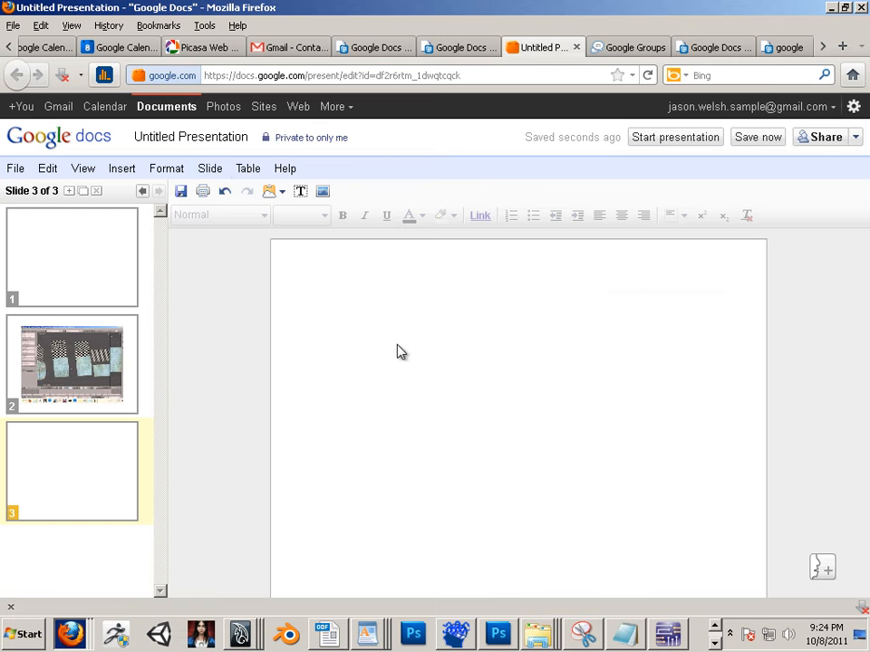
Step: Leave the presentation for the documents list and create a new collection named "Class Photos"
click(165, 109)
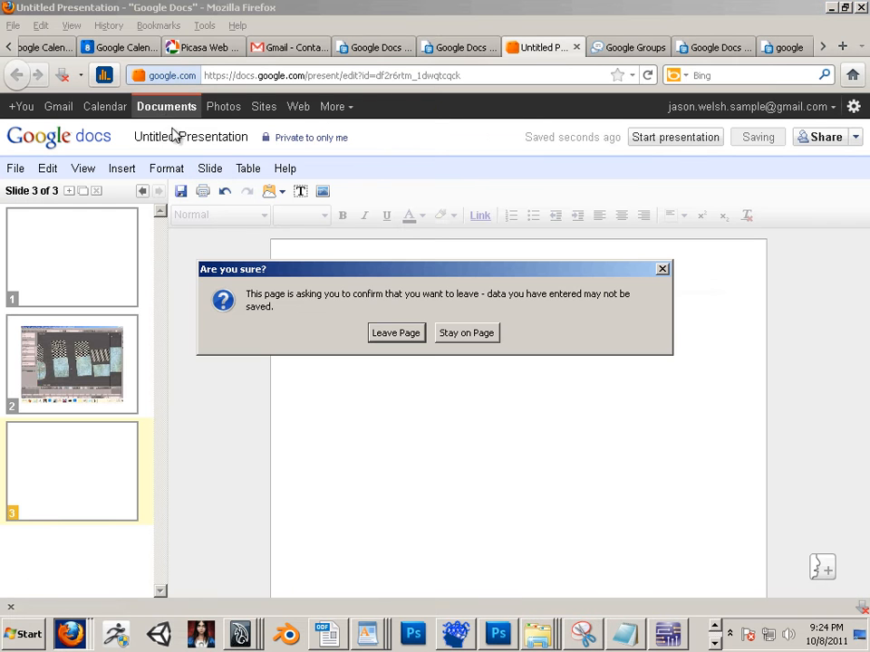
click(404, 337)
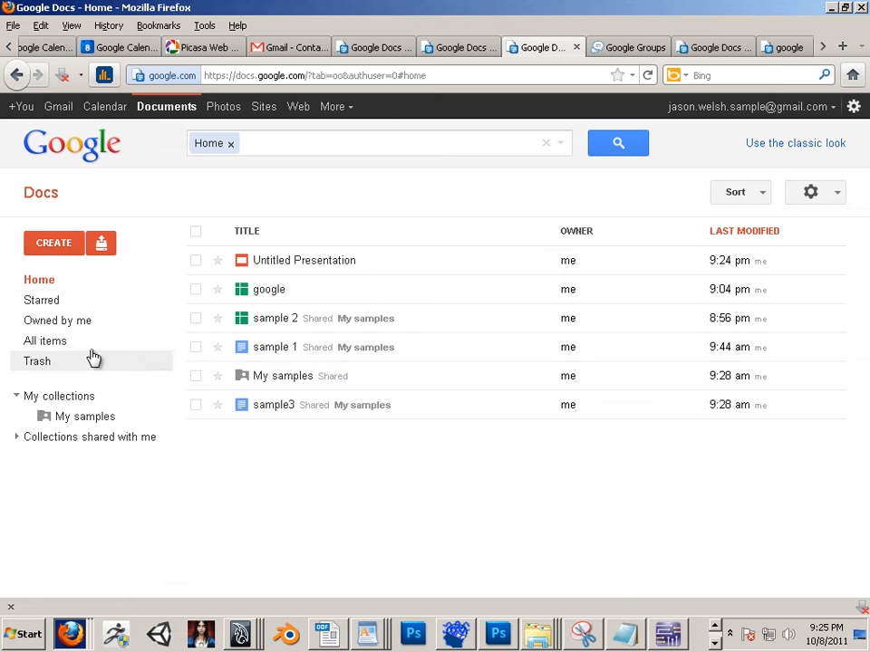
click(53, 253)
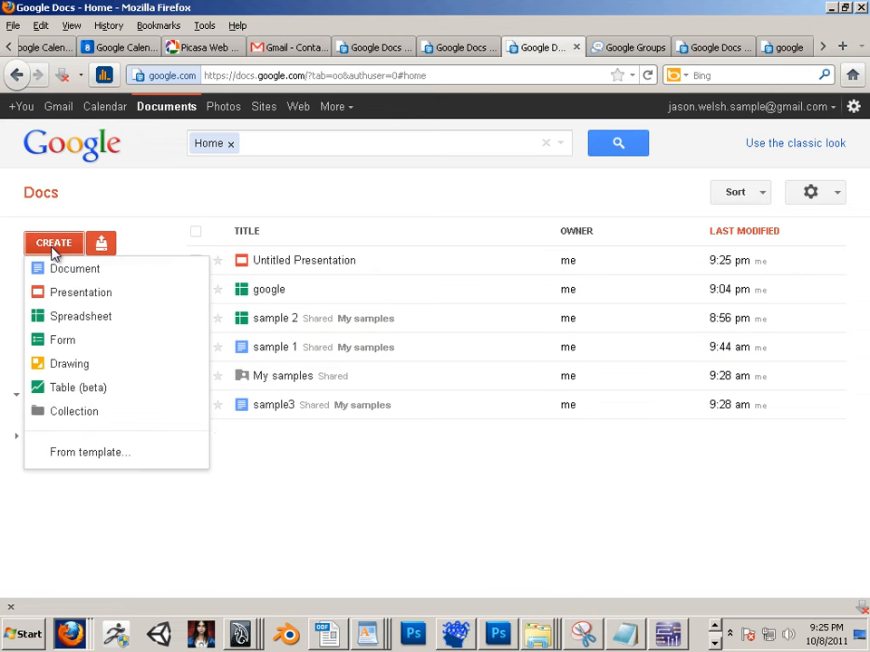
click(81, 412)
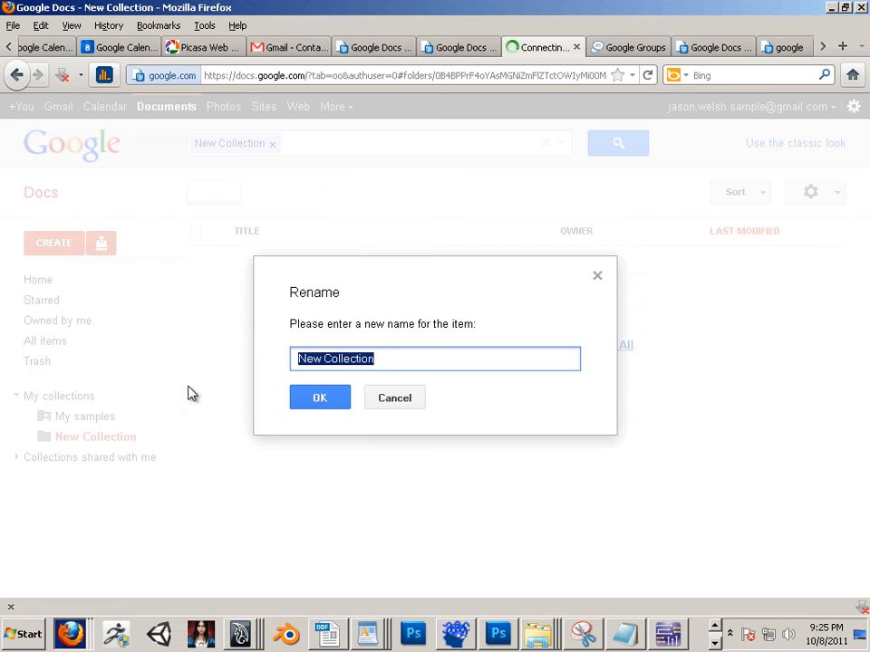
text(Class)
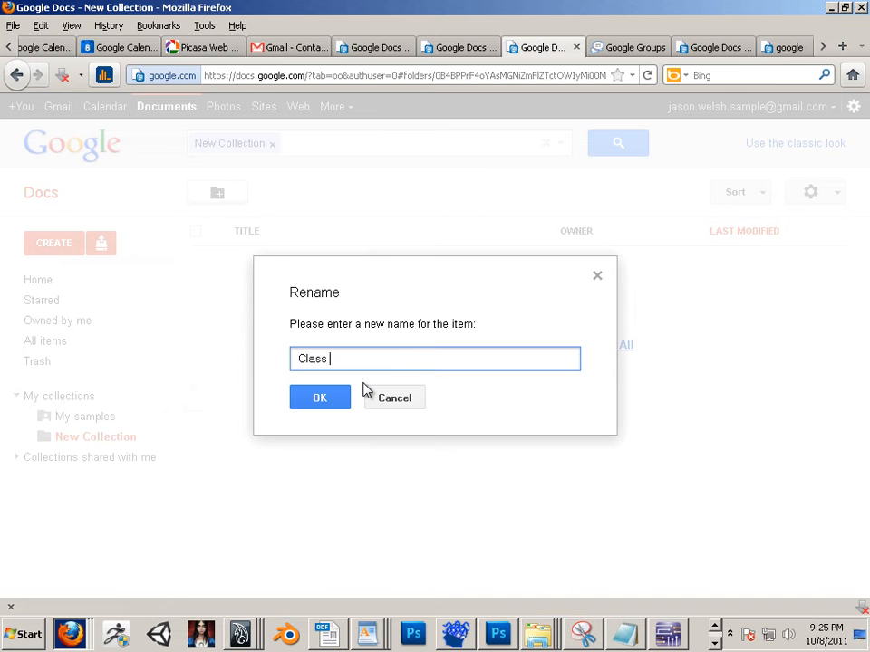
text( Photos)
key(Return)
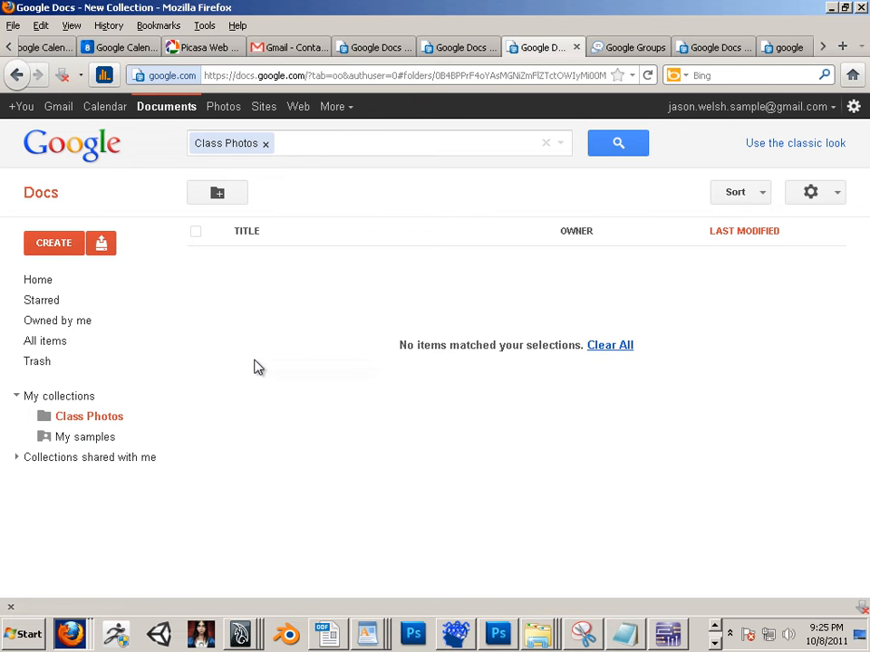
Step: Upload Cat3.jpg from the desktop into the Class Photos collection with conversion to Google Docs format turned off
click(101, 417)
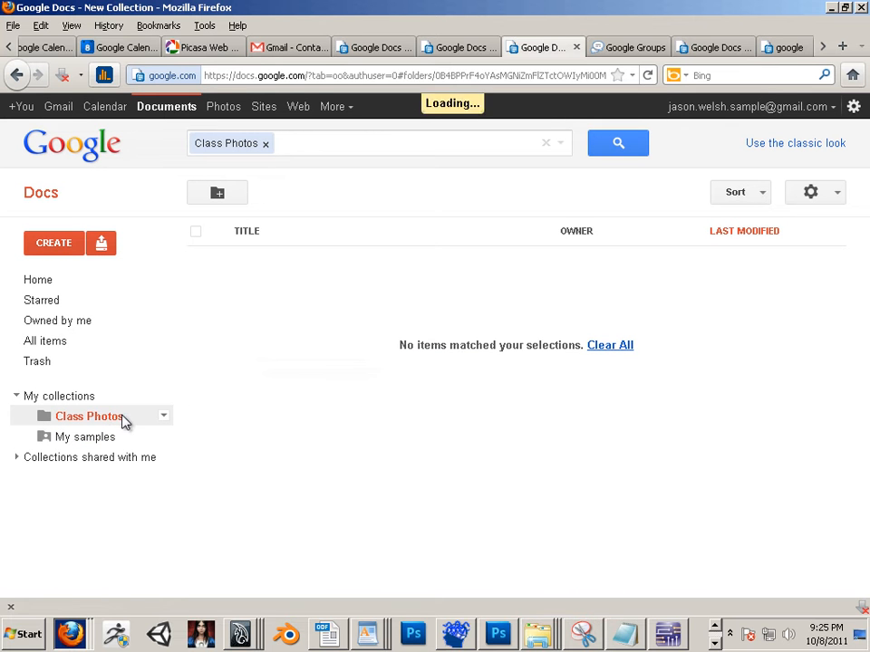
click(104, 246)
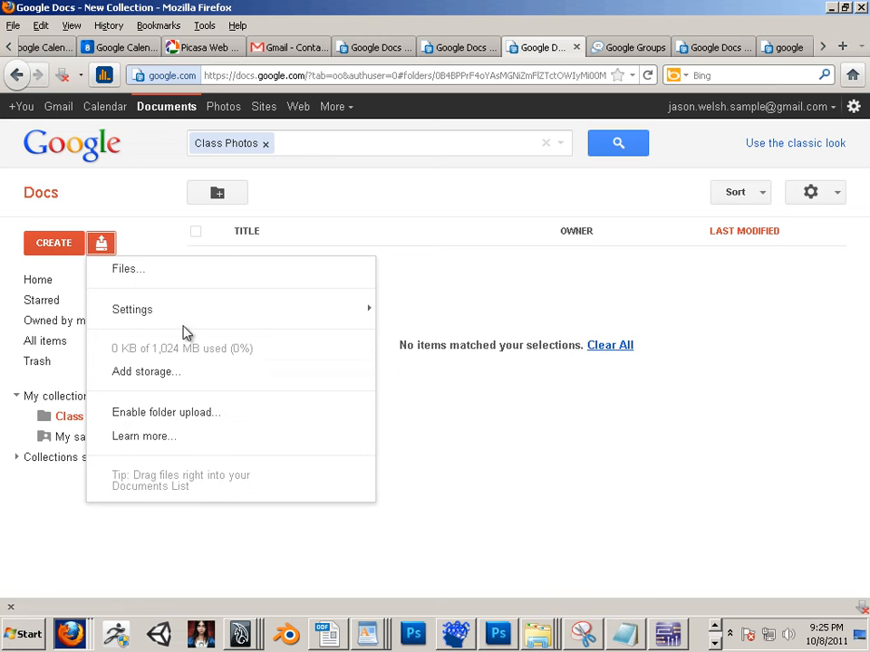
click(127, 269)
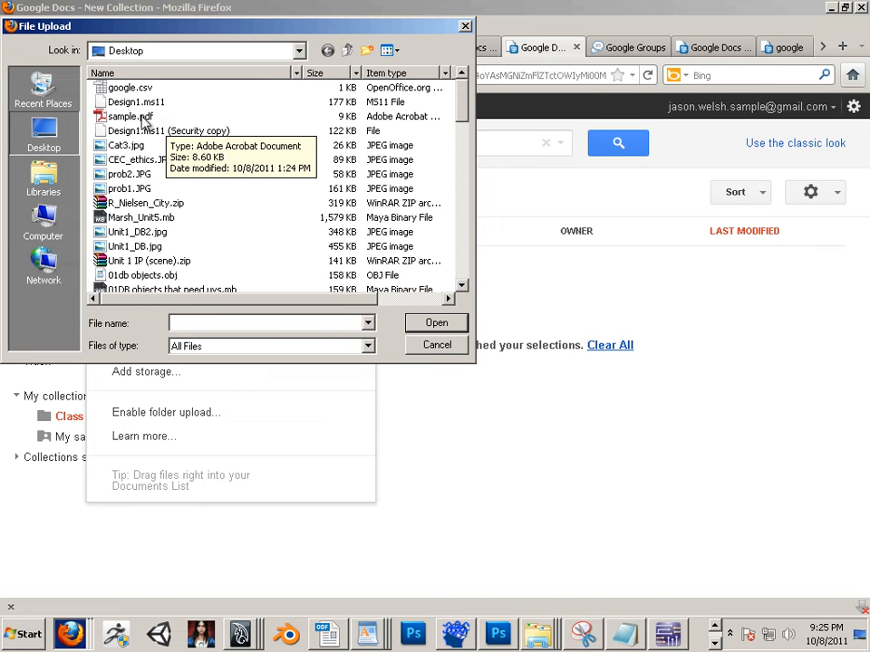
click(127, 147)
click(432, 342)
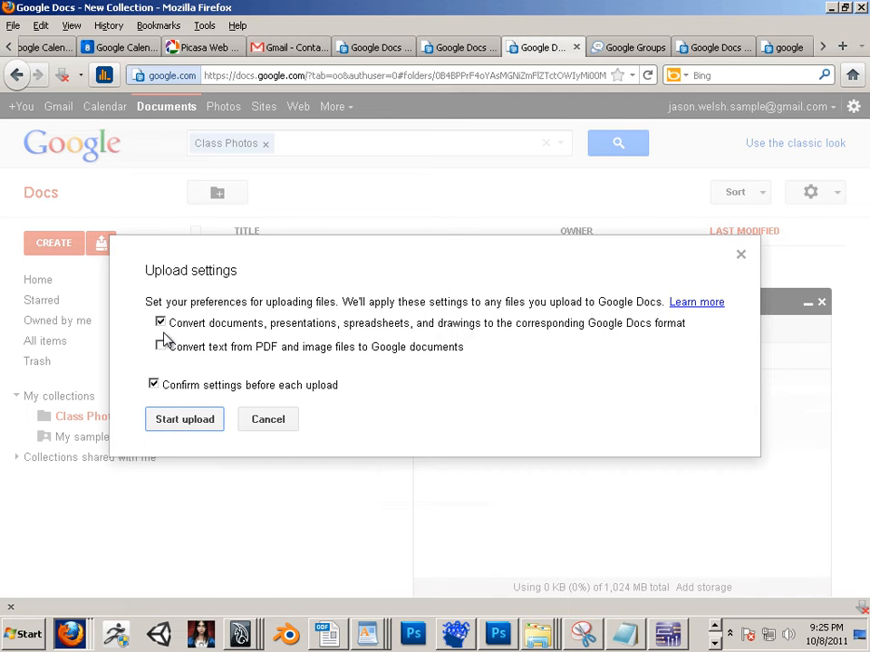
click(162, 324)
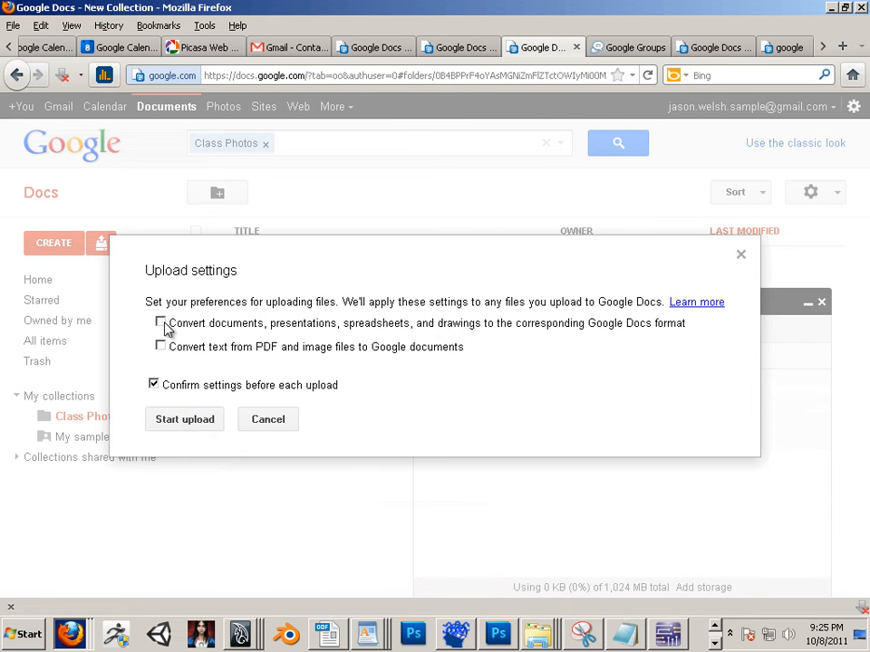
click(207, 420)
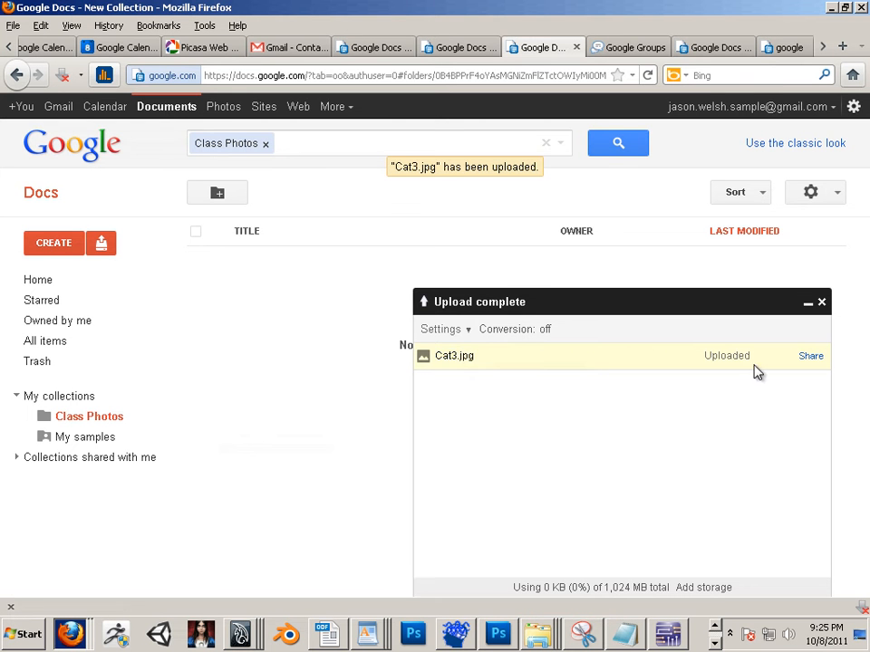
Step: Open the uploaded Cat3.jpg and set its sharing visibility to Public on the web
click(451, 358)
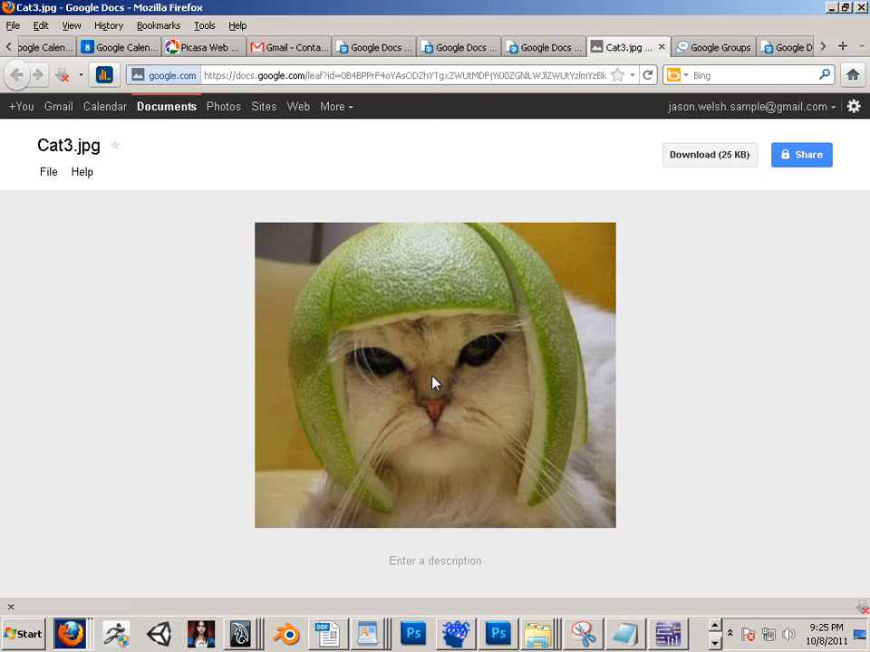
click(50, 174)
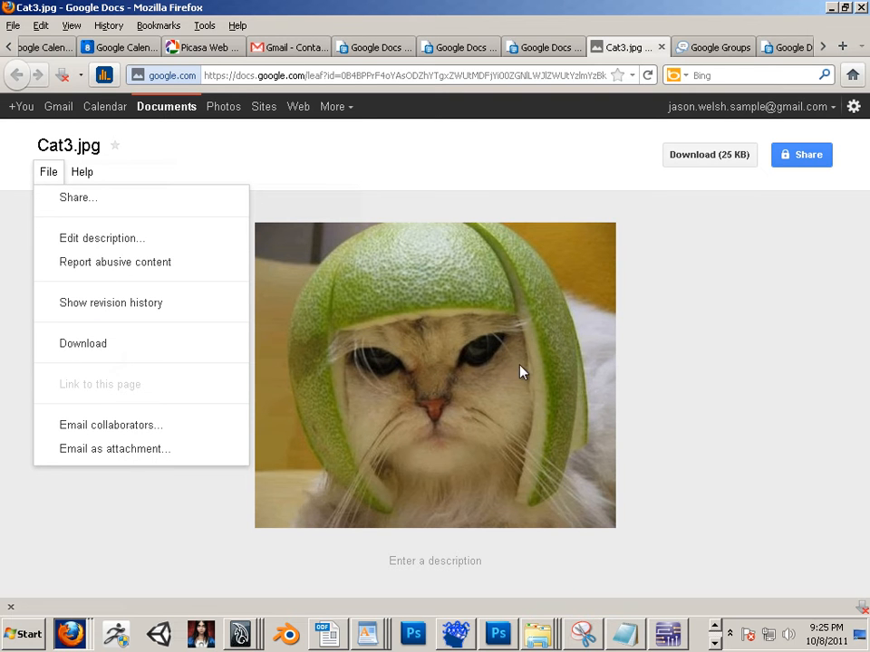
click(792, 167)
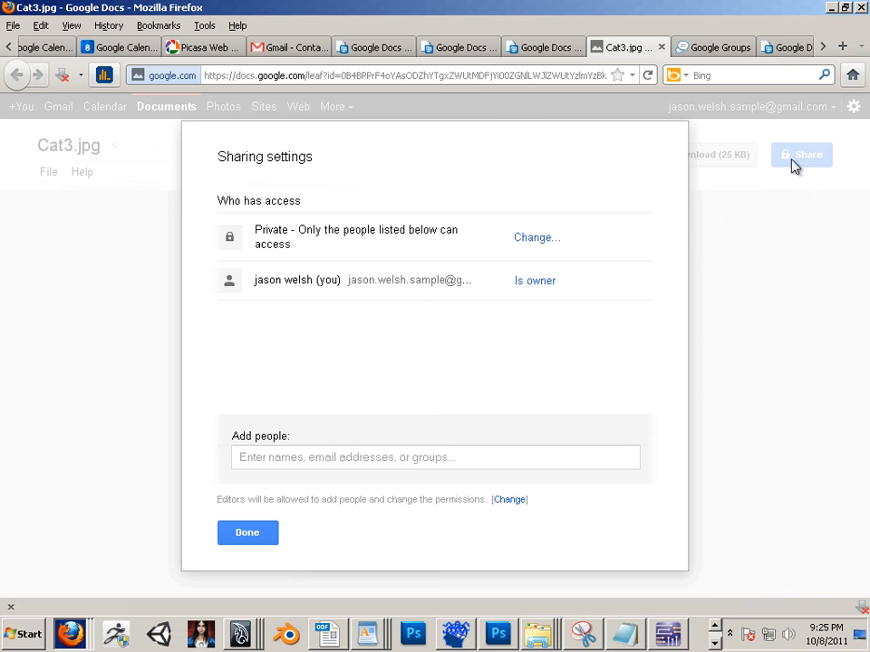
click(521, 238)
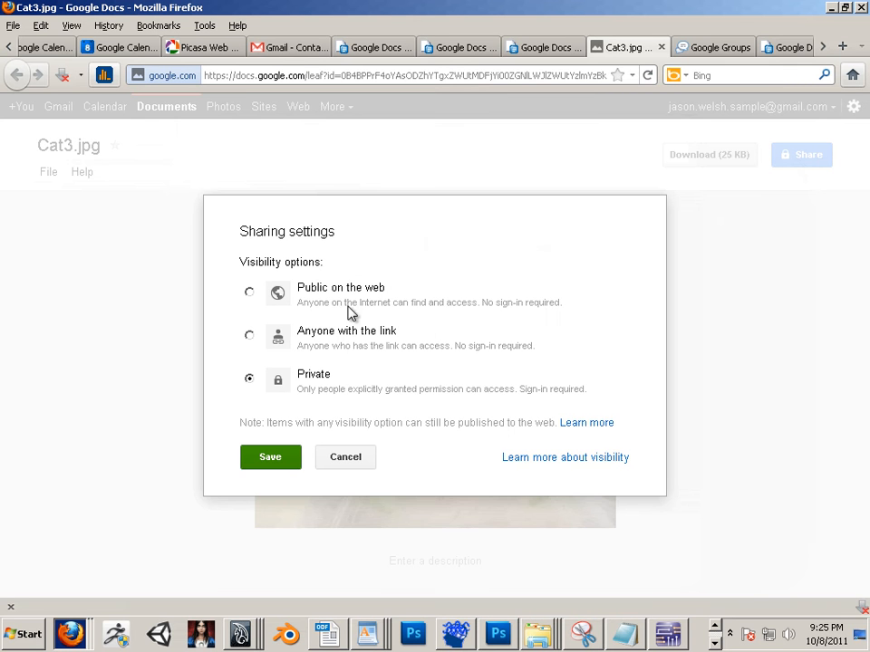
click(250, 292)
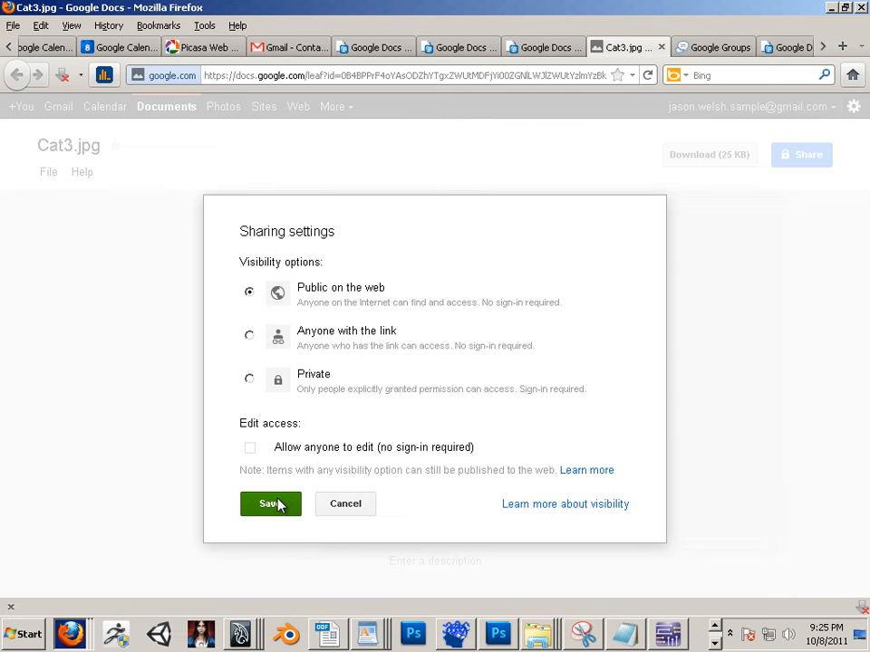
click(270, 503)
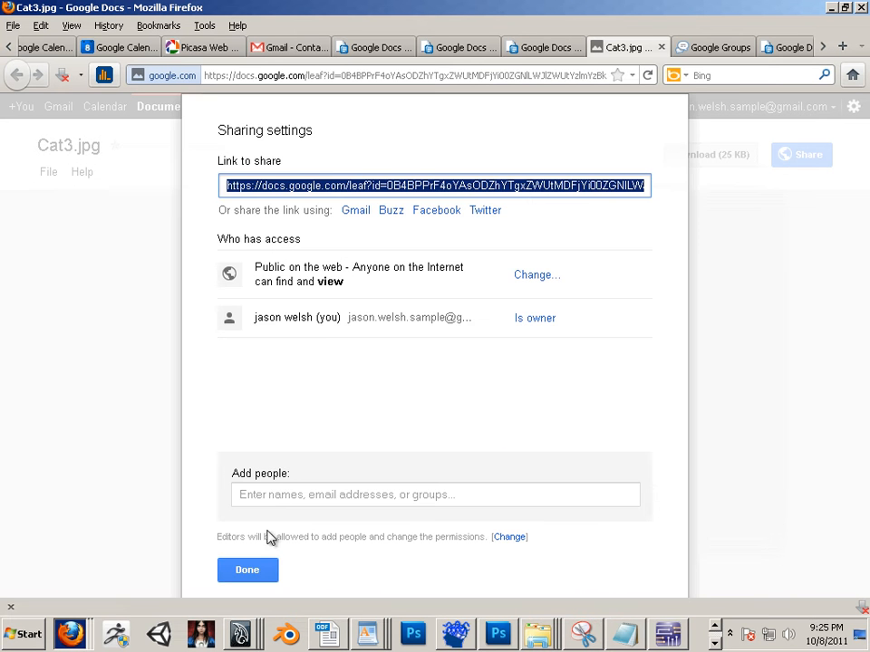
click(253, 569)
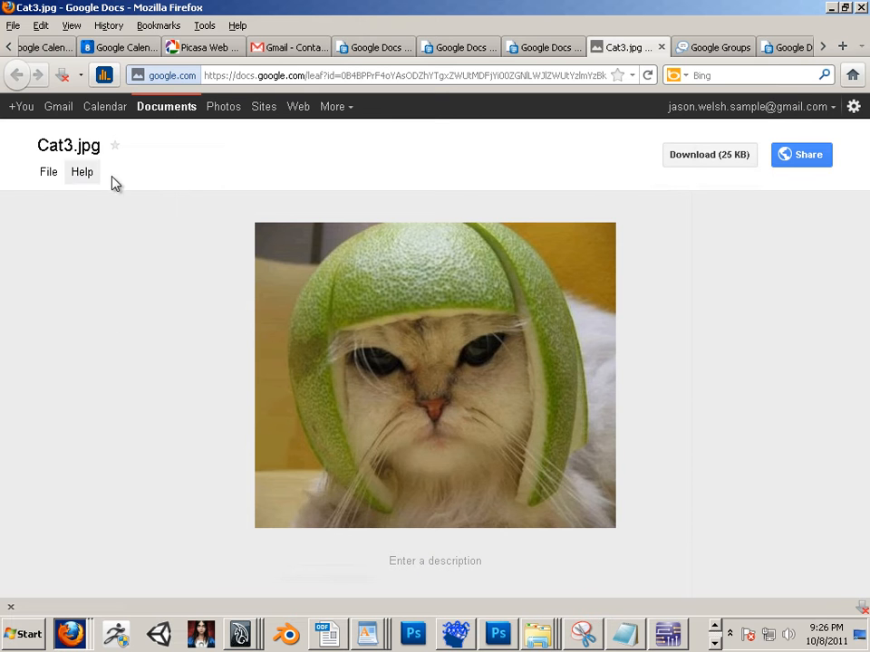
Step: Copy the share link of Cat3.jpg from its sharing settings and close the settings
click(795, 163)
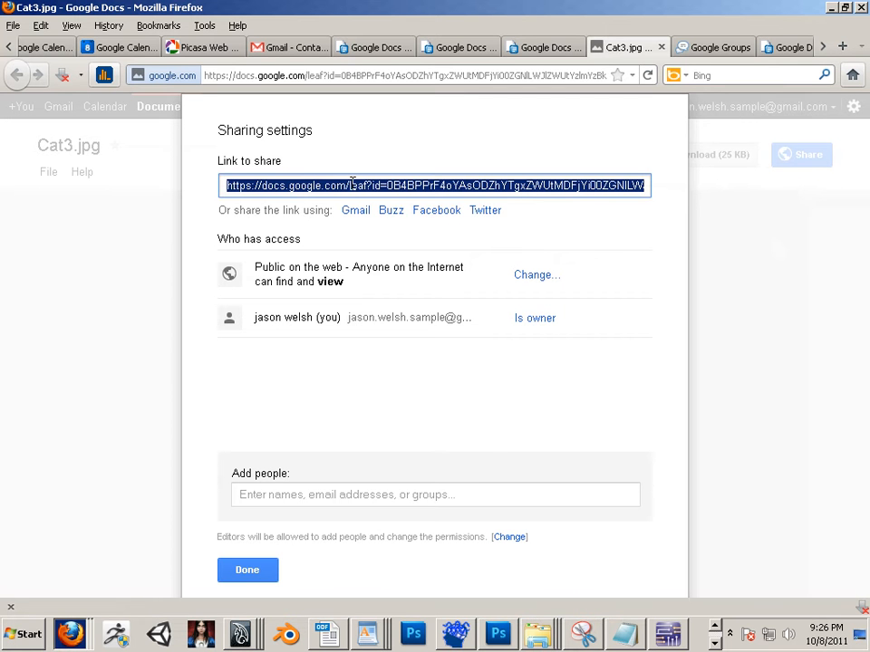
right_click(352, 189)
click(385, 239)
click(194, 156)
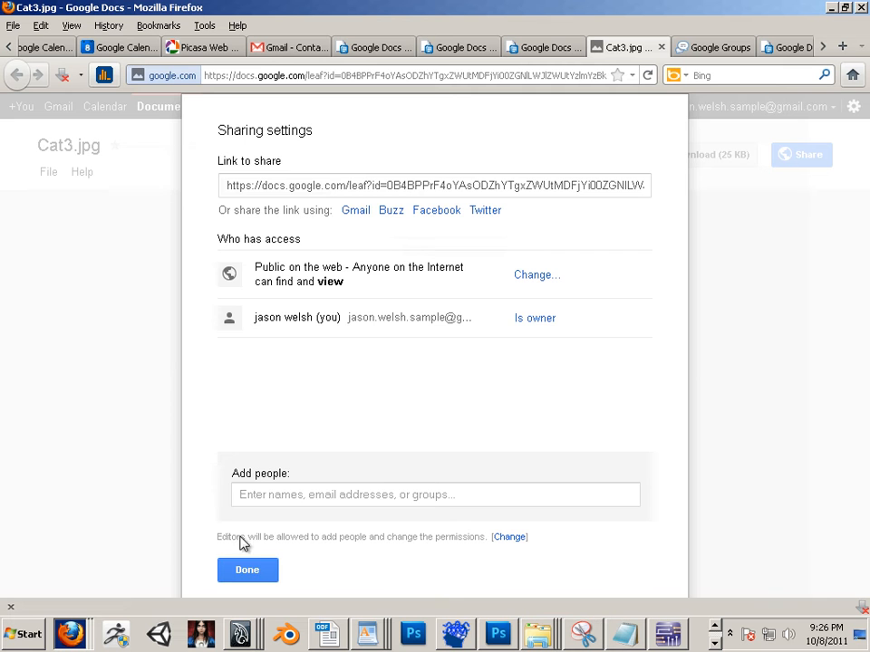
click(247, 569)
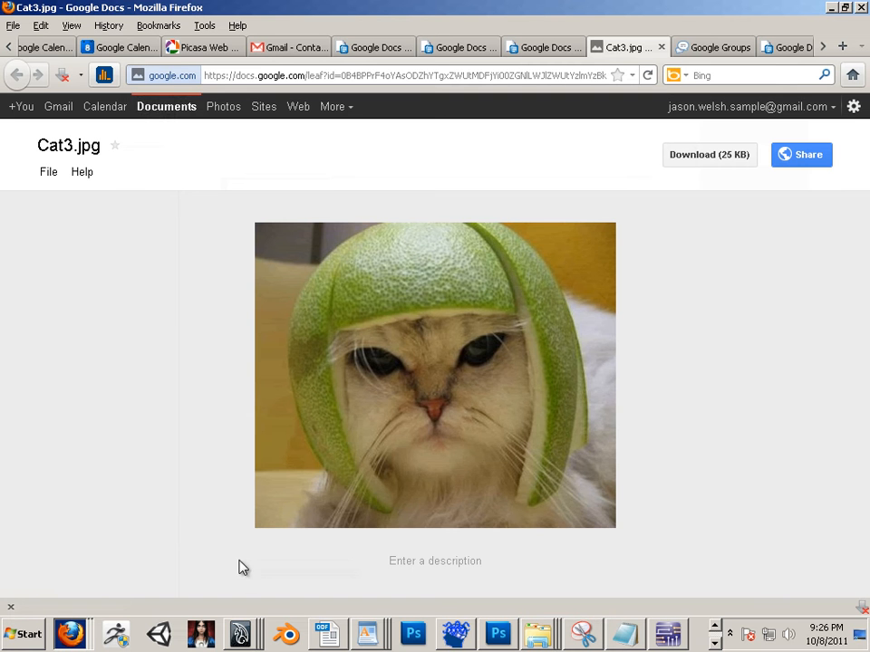
Step: Return to the documents list and open slide 3 of Untitled Presentation
click(169, 110)
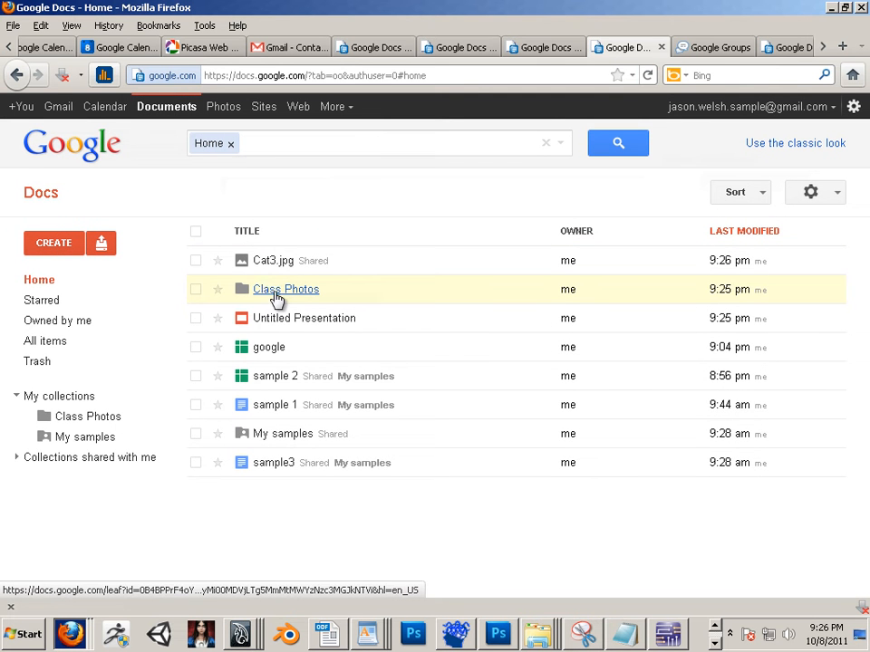
click(303, 323)
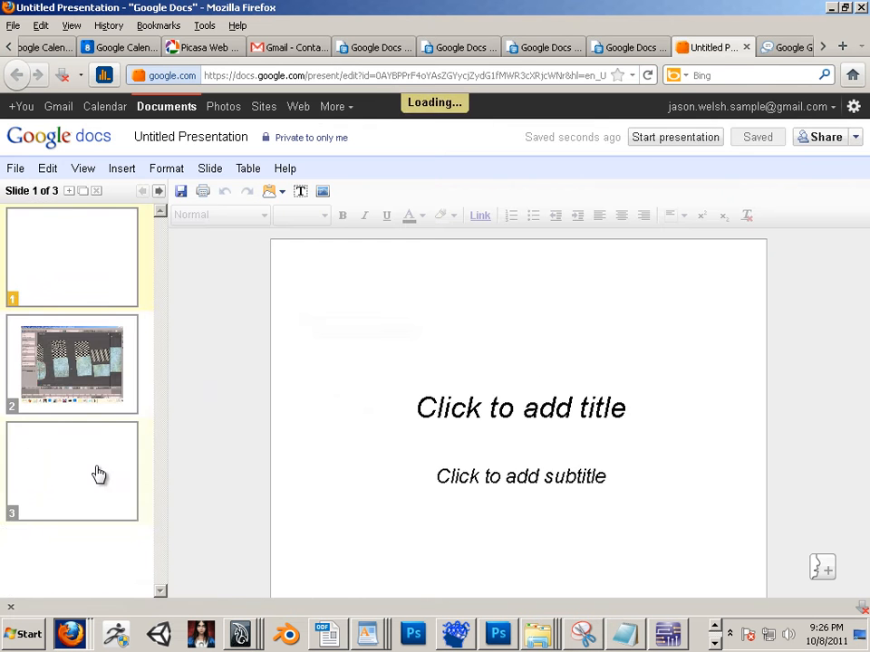
click(93, 472)
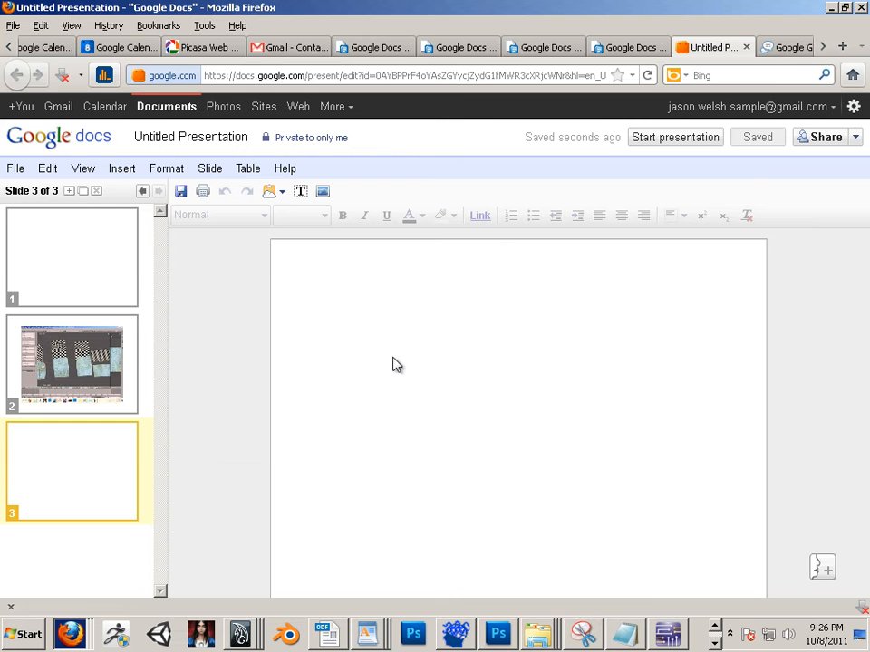
Step: Try to insert an image on slide 3 using the copied Cat3.jpg link as the image URL, and close the dialog
click(123, 171)
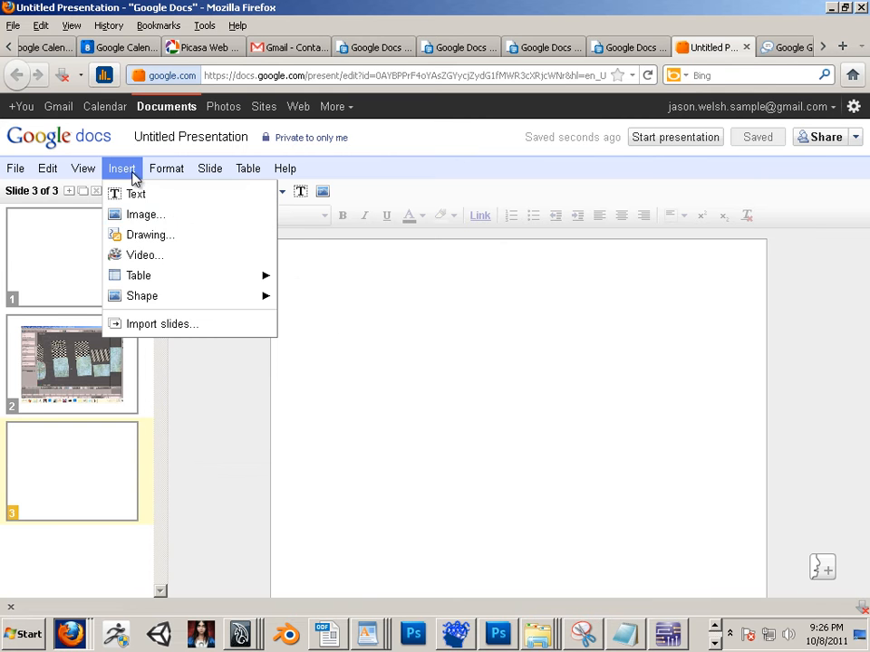
click(159, 214)
click(311, 351)
right_click(355, 369)
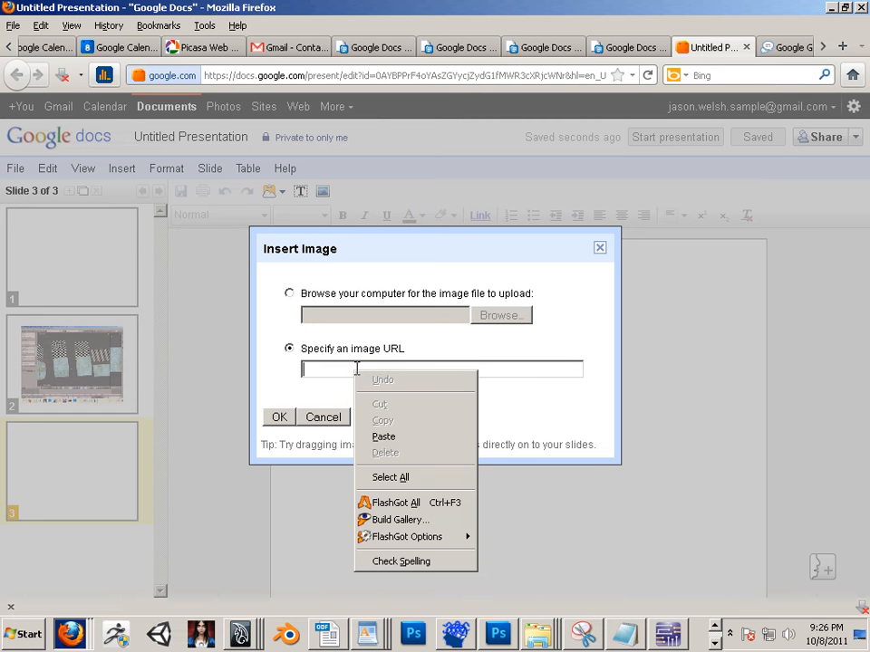
click(377, 435)
click(280, 418)
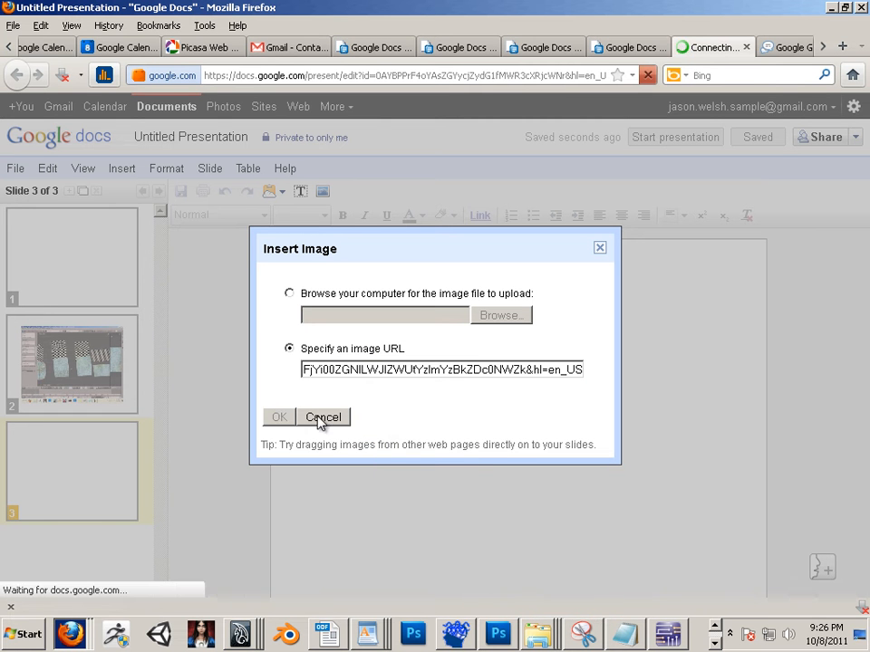
click(475, 311)
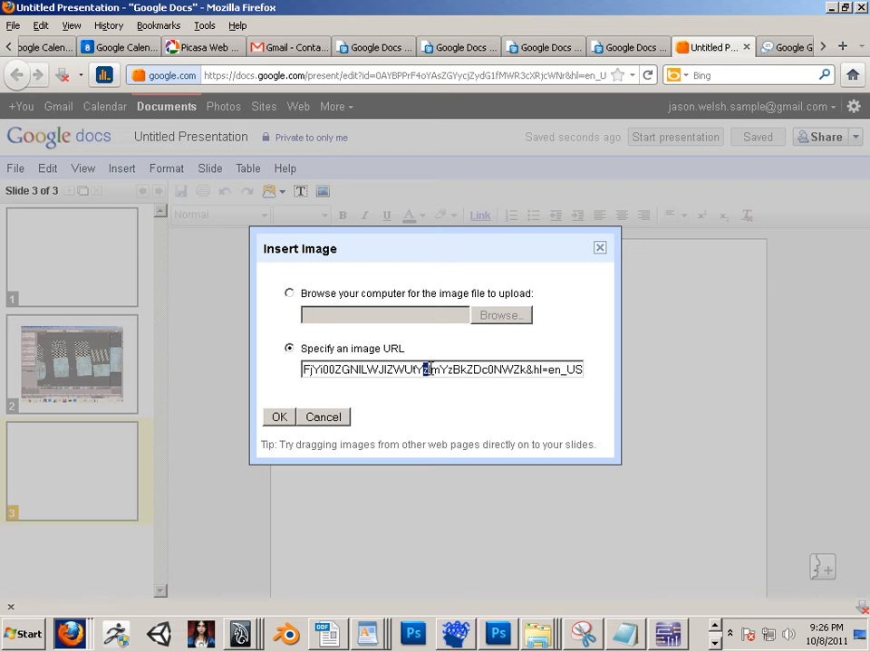
drag(429, 369, 628, 379)
drag(468, 378, 322, 362)
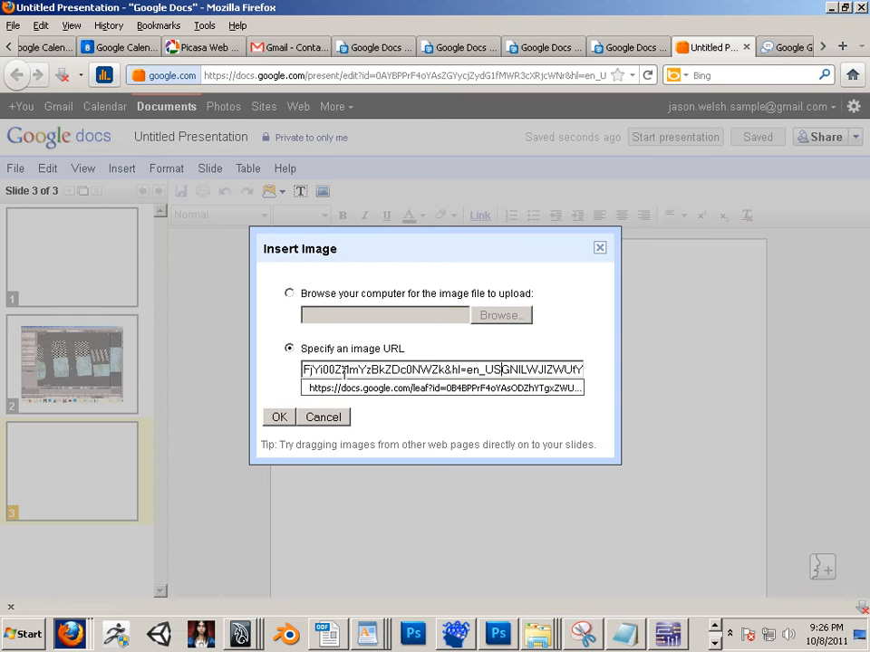
click(346, 370)
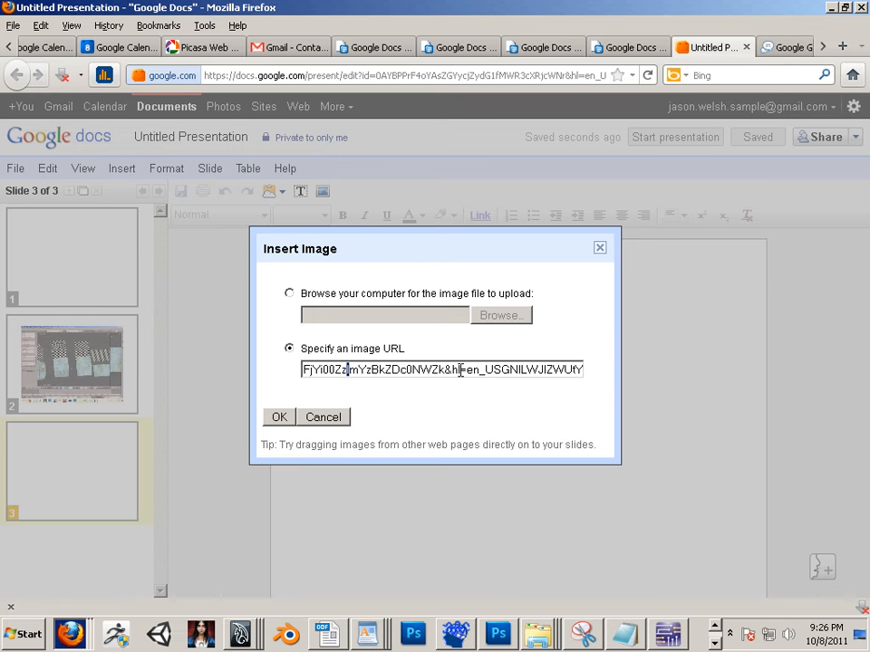
click(599, 247)
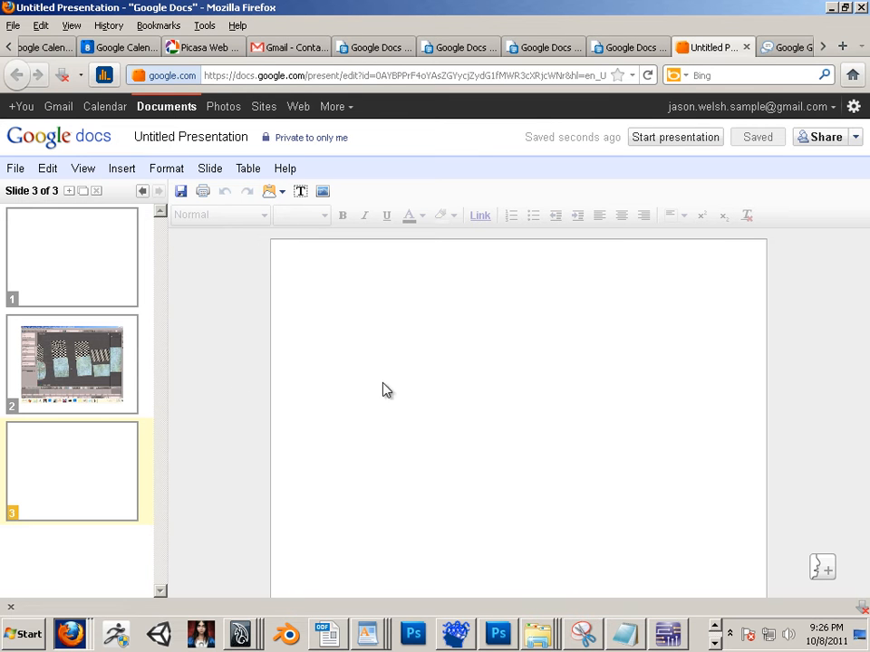
Step: Open Cat3.jpg from the documents list in a separate browser window and arrange it beside a reduced presentation window
click(456, 49)
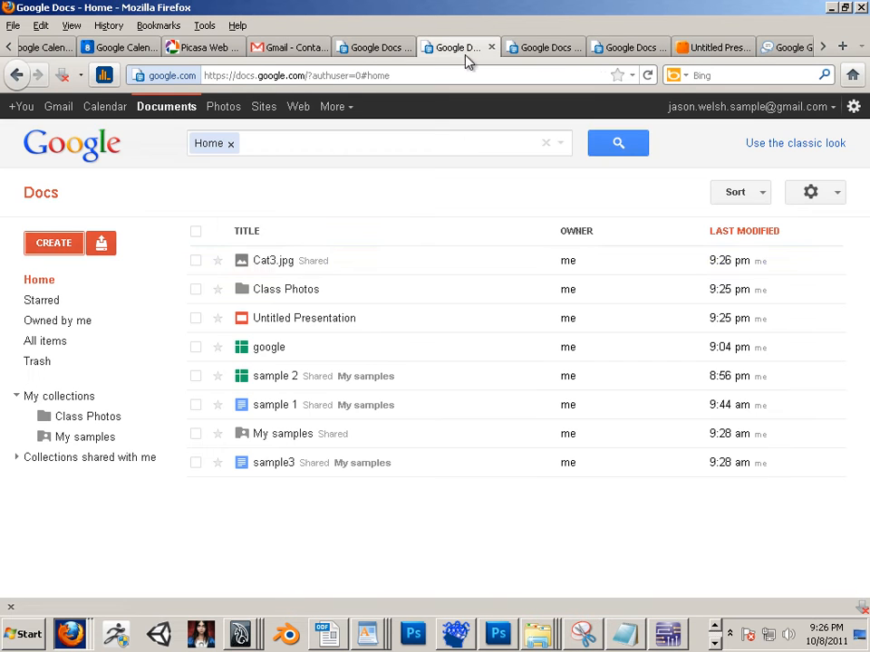
click(275, 262)
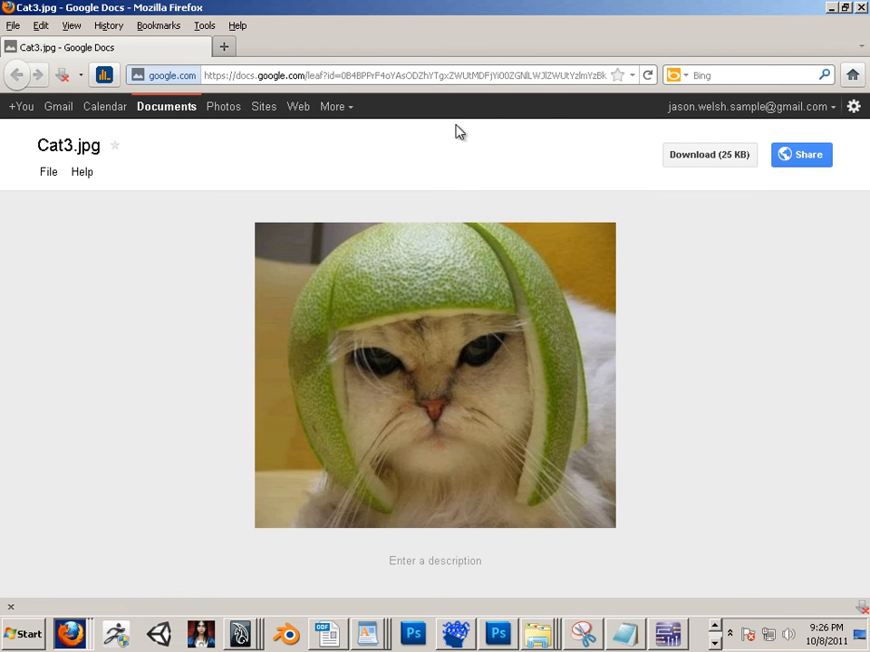
drag(226, 20, 563, 92)
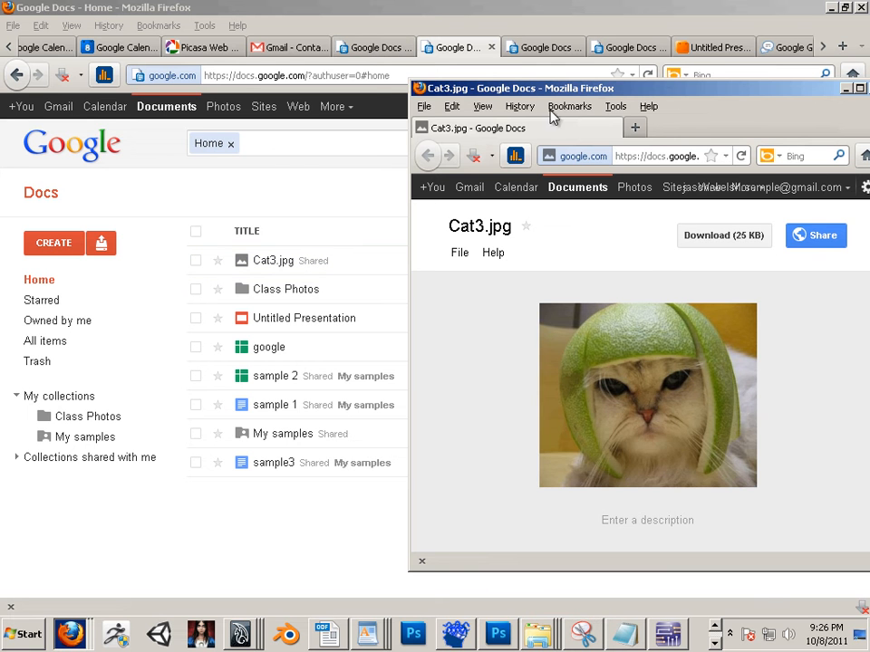
click(700, 50)
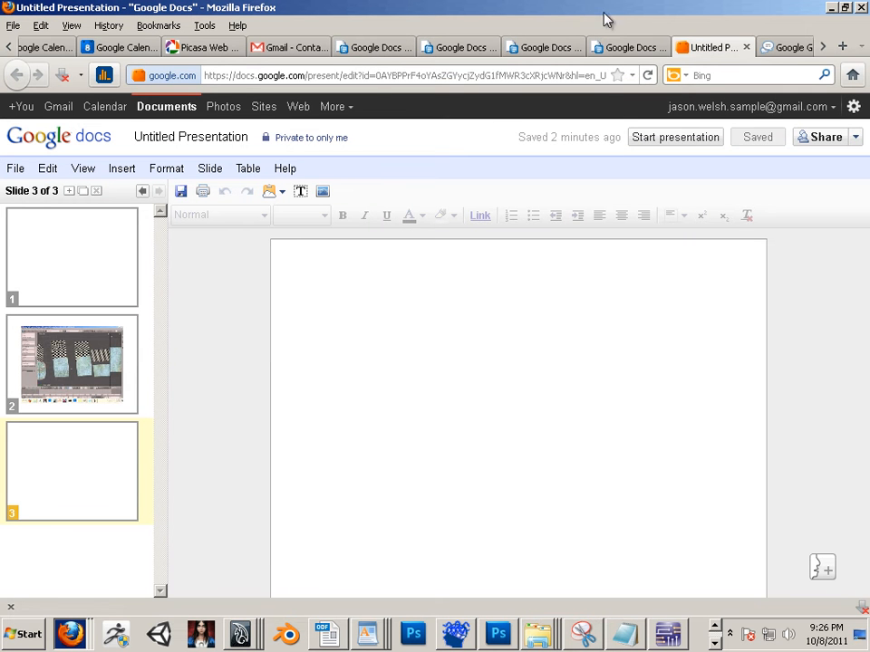
click(844, 8)
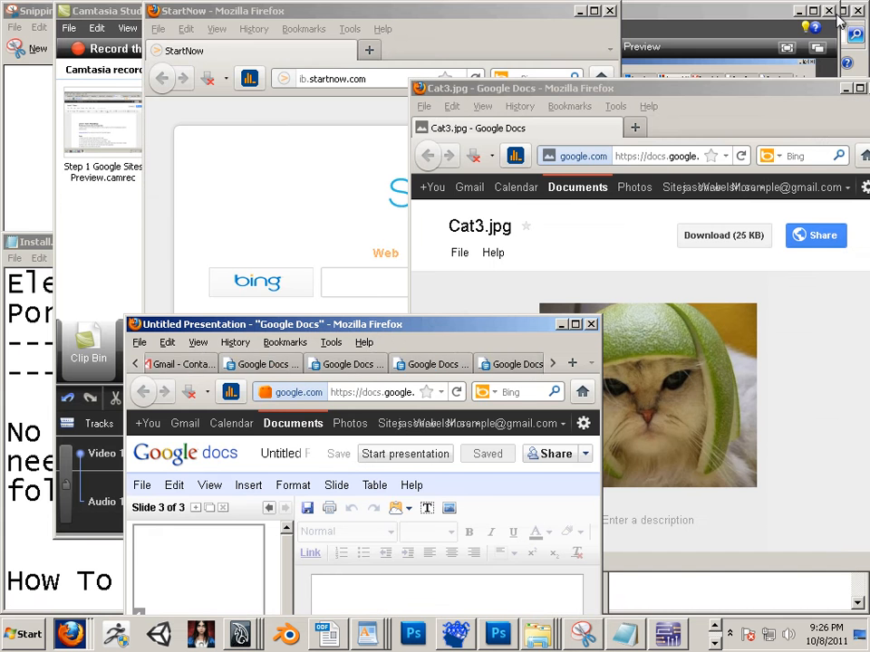
drag(413, 331, 342, 60)
Step: Place the cat picture from the Cat3.jpg window onto blank slide 3 and move the image window aside
click(582, 415)
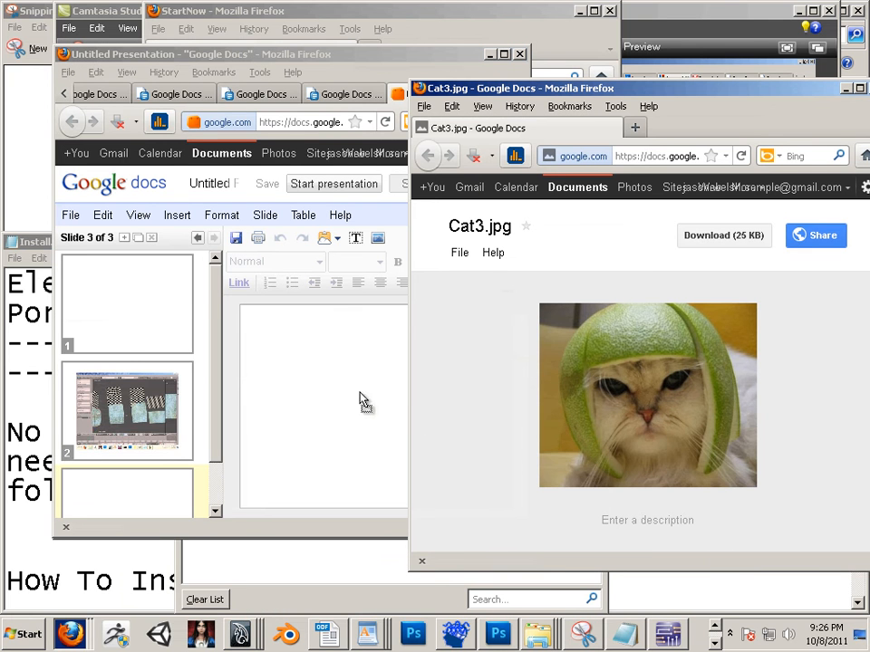
drag(344, 406, 343, 406)
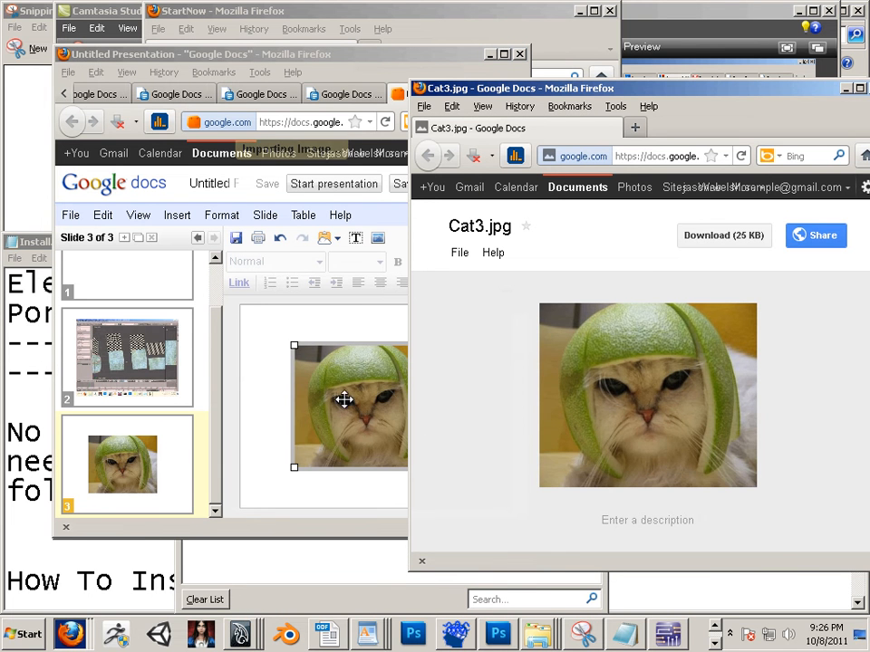
drag(562, 97, 809, 166)
click(469, 314)
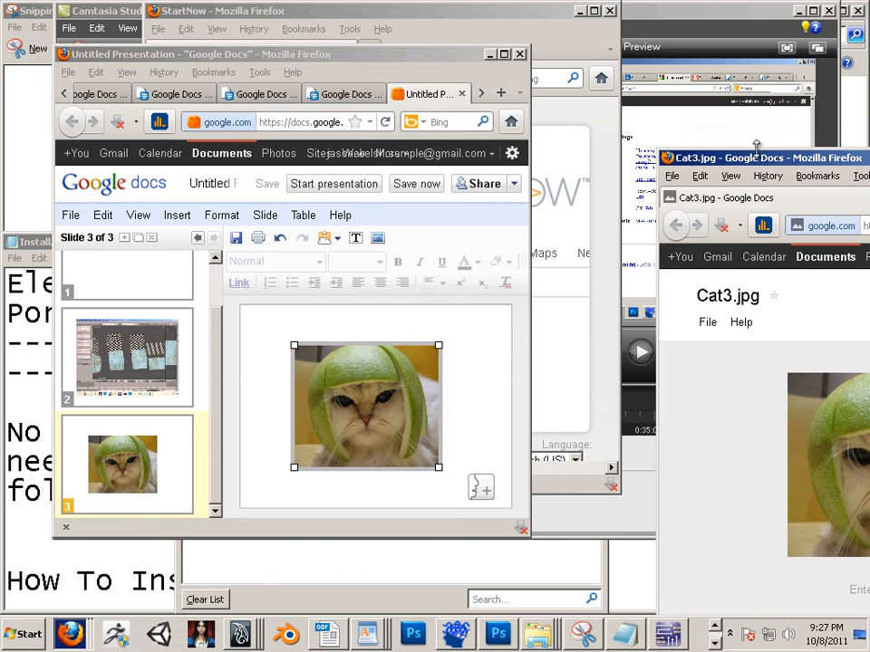
drag(756, 156, 644, 87)
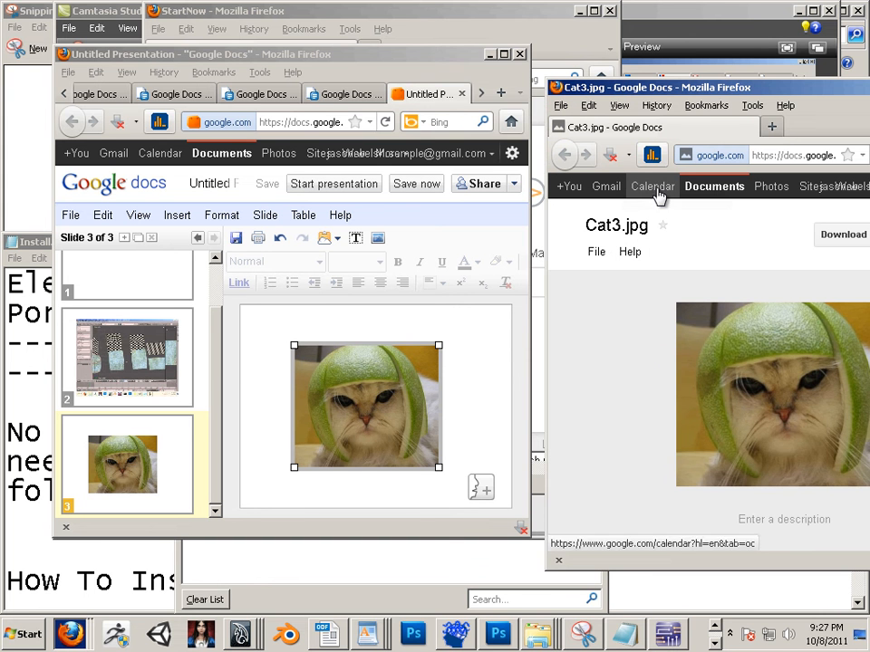
drag(711, 95, 489, 106)
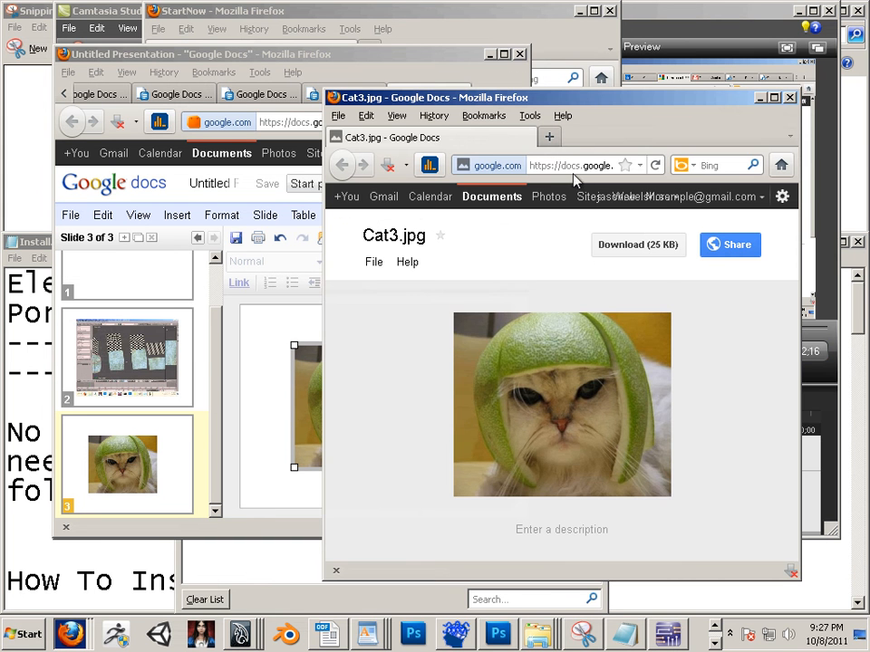
click(574, 166)
text(www.)
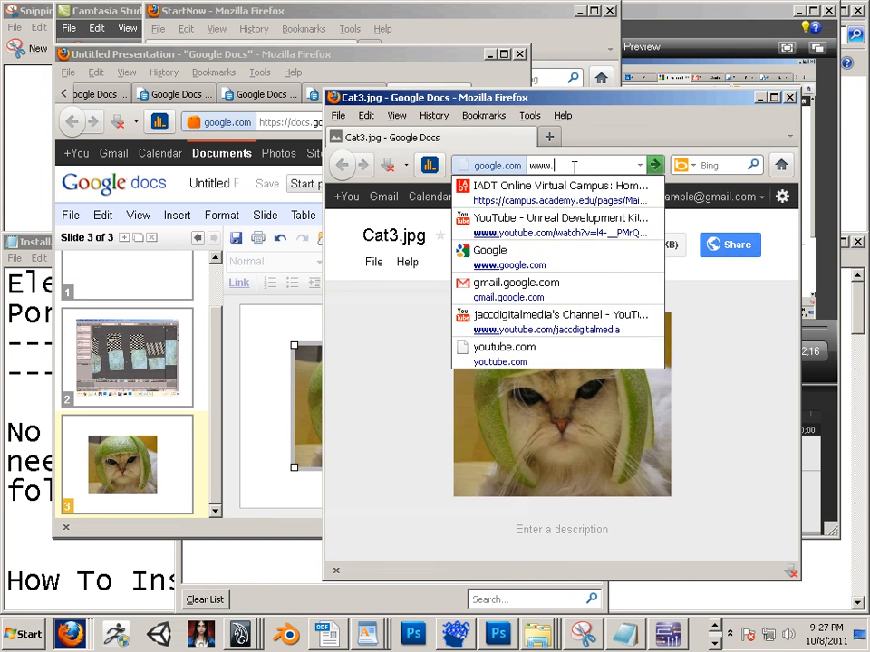
text(google.c)
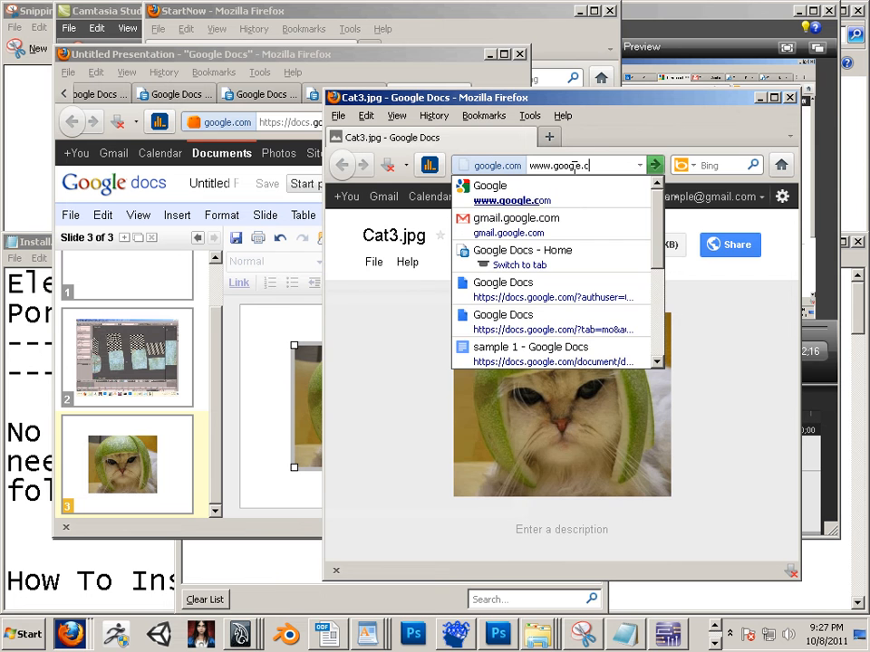
text(om)
key(Return)
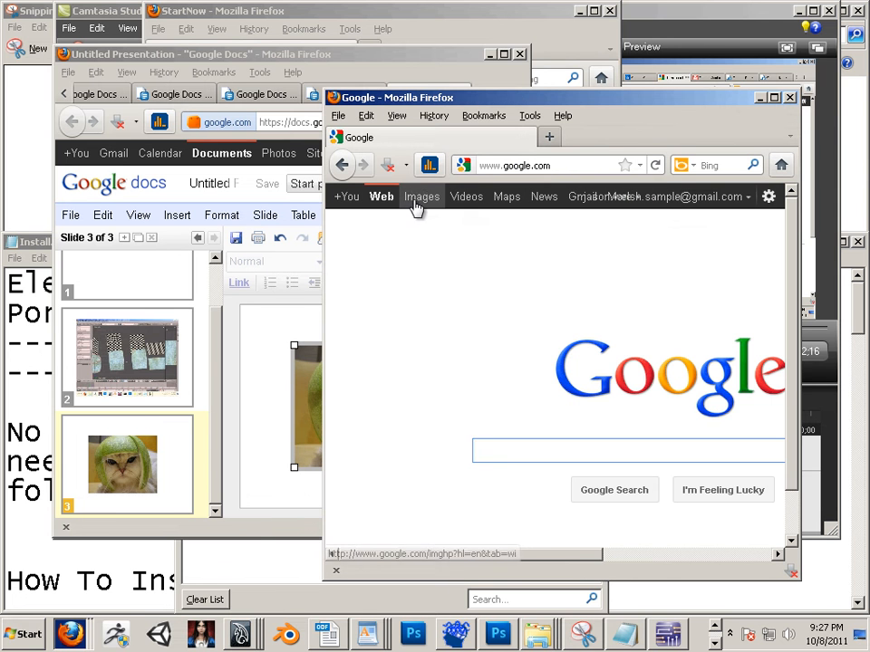
click(415, 206)
scroll(392, 406, down, 3)
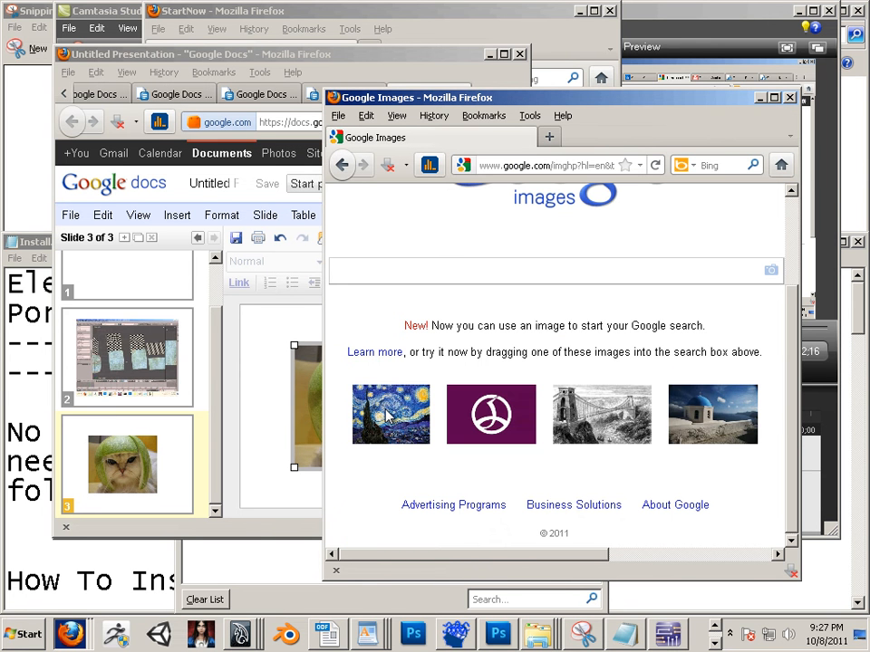
scroll(434, 409, up, 3)
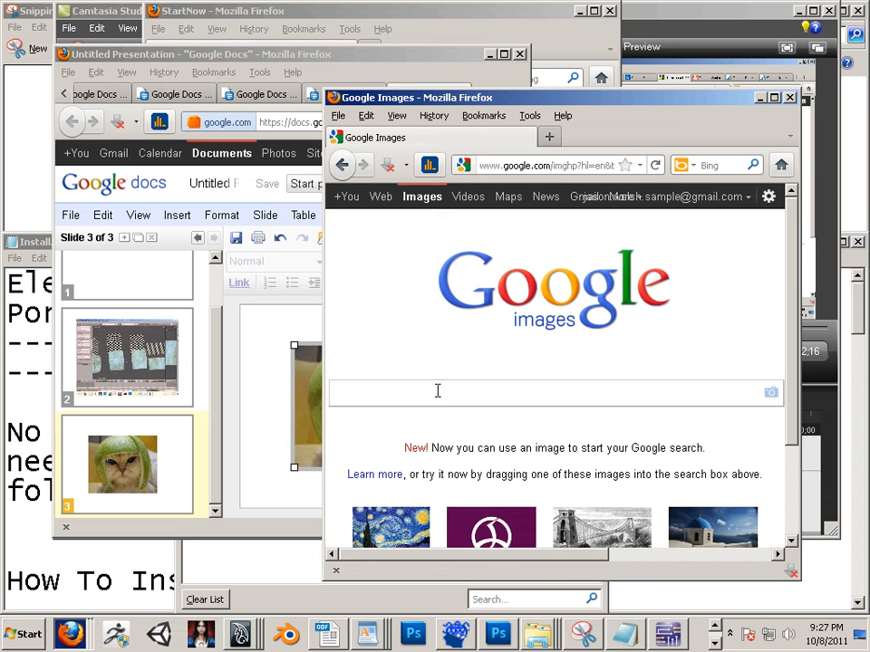
Step: Search Google Images for "art", open the ASCII zebra image at full size and move its window beside the slides
text(art)
key(Return)
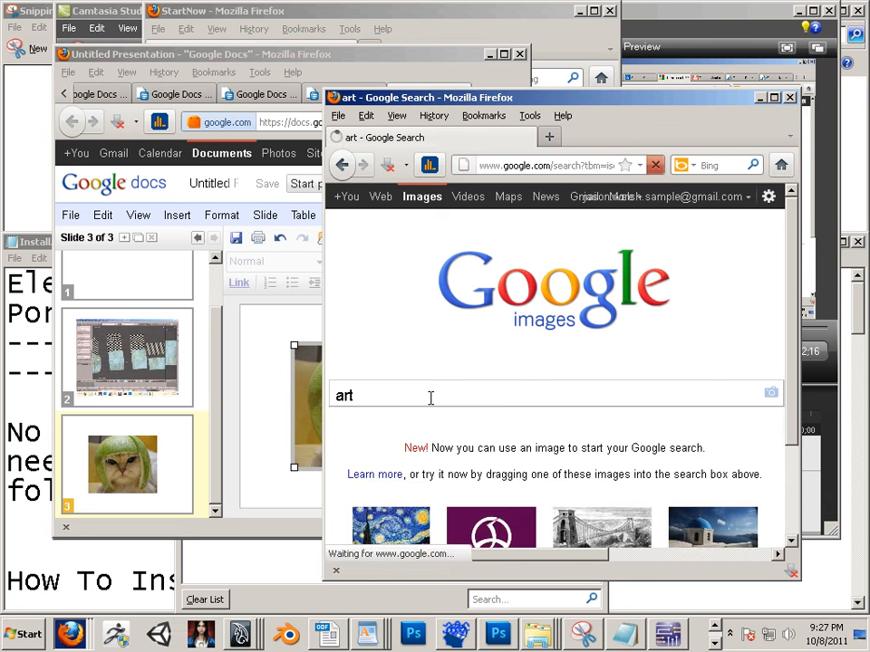
click(632, 435)
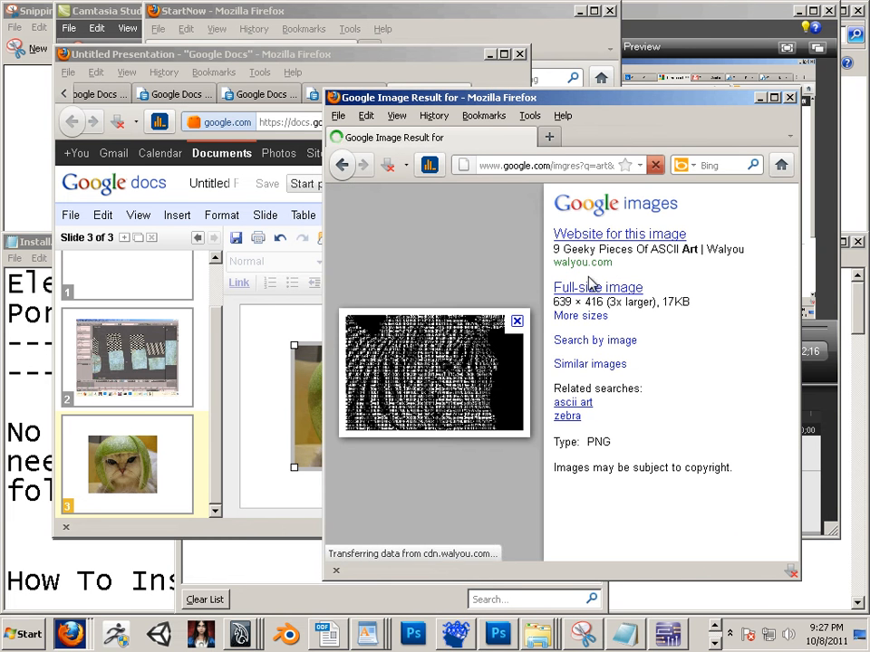
click(560, 288)
drag(561, 97, 740, 115)
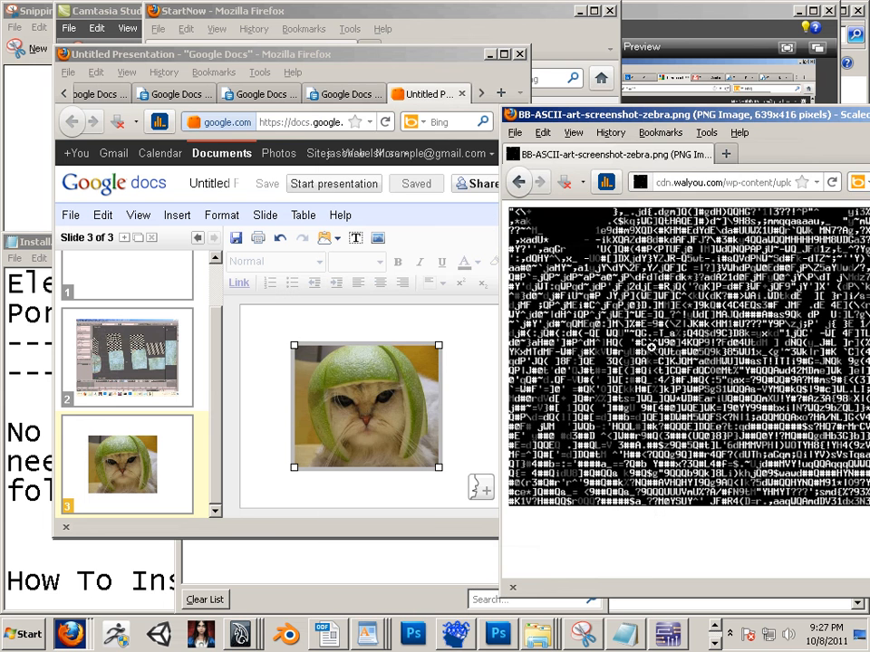
Step: Try placing the ASCII zebra image on slide 3 at a reduced size, and delete it again
drag(270, 412, 270, 412)
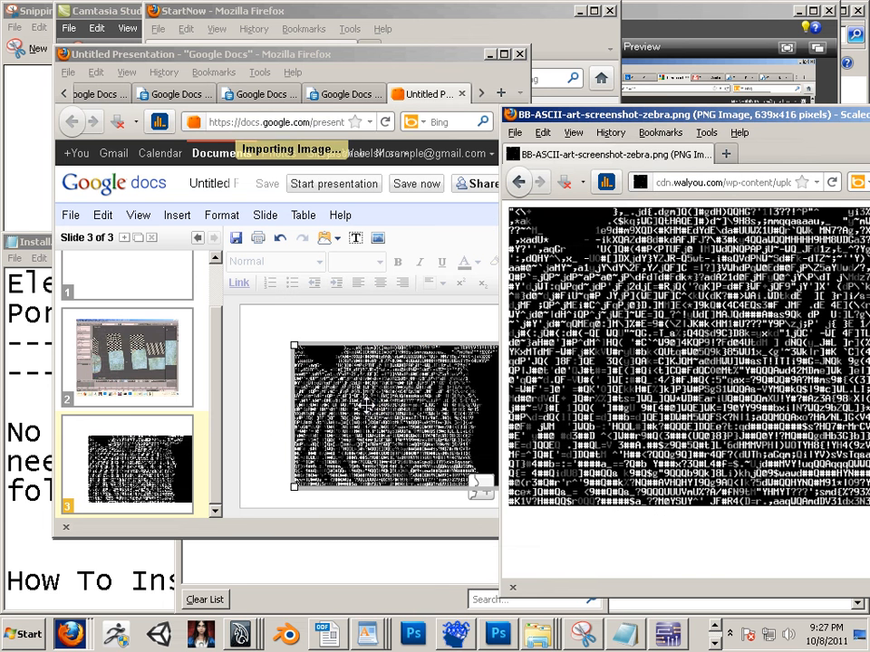
drag(381, 404, 333, 450)
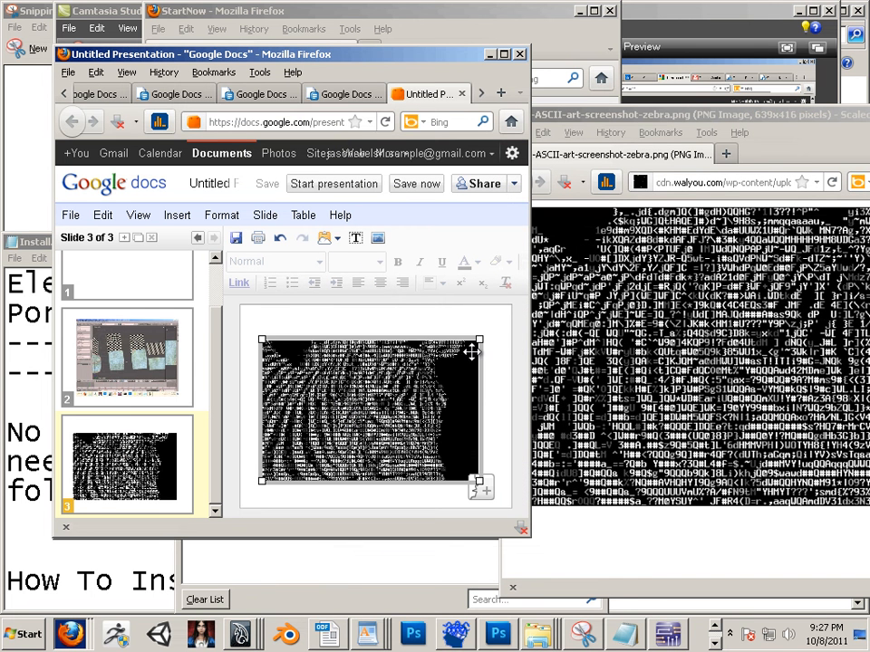
drag(475, 338, 341, 326)
drag(341, 401, 340, 417)
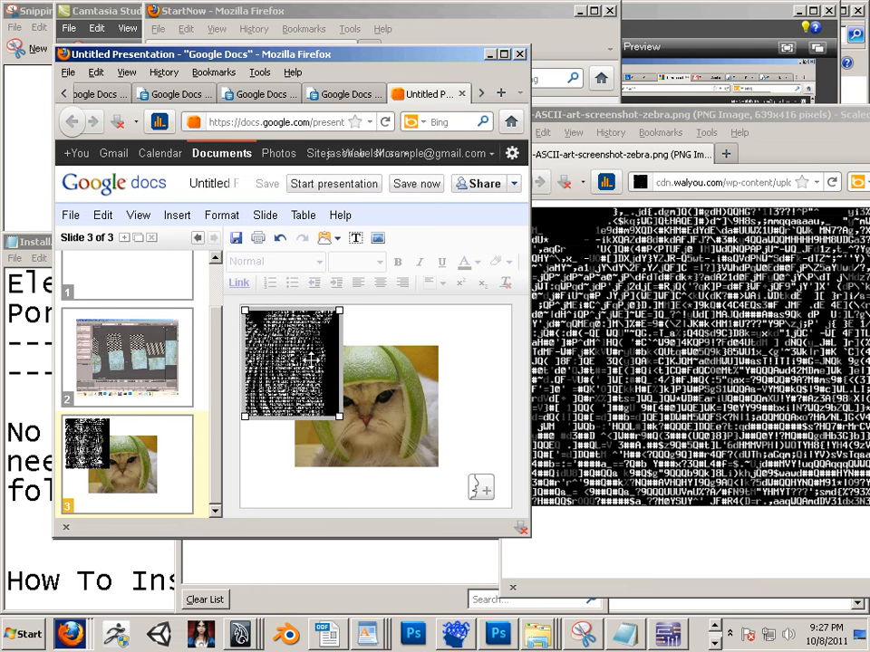
key(Delete)
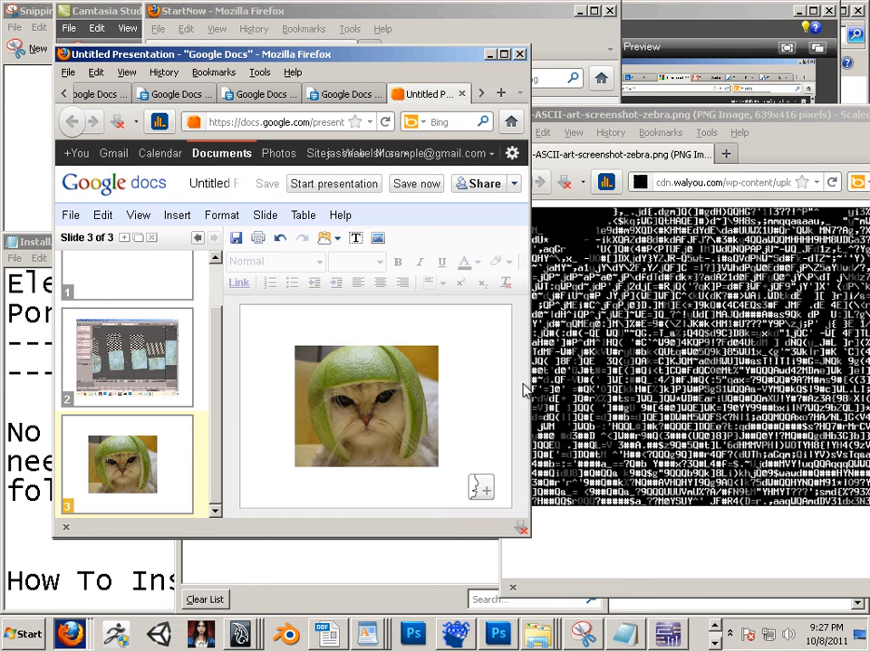
Step: Switch to Photoshop and capture the File, Edit, Image and Layer part of its menu bar with the Snipping Tool
click(585, 631)
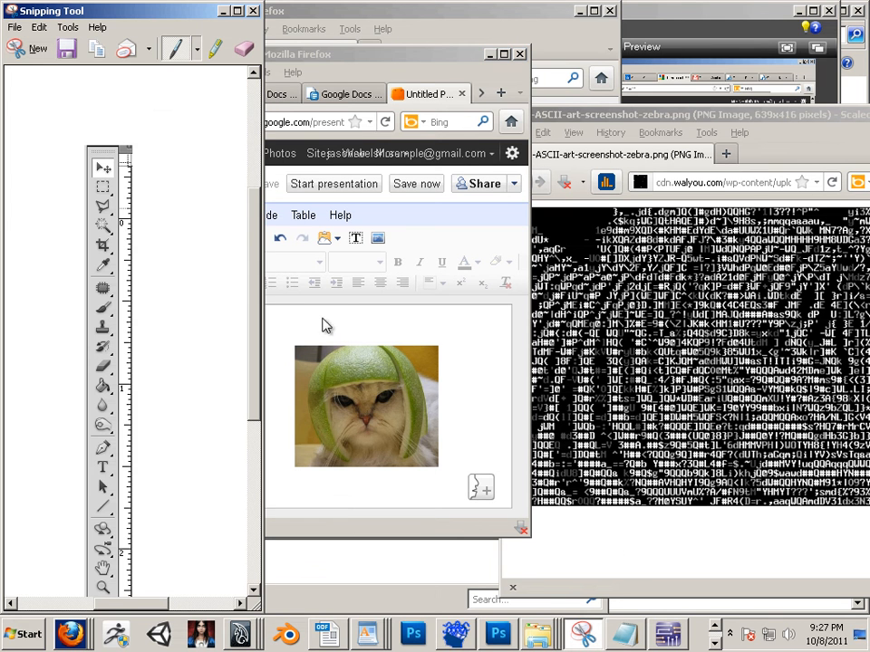
drag(57, 11, 574, 12)
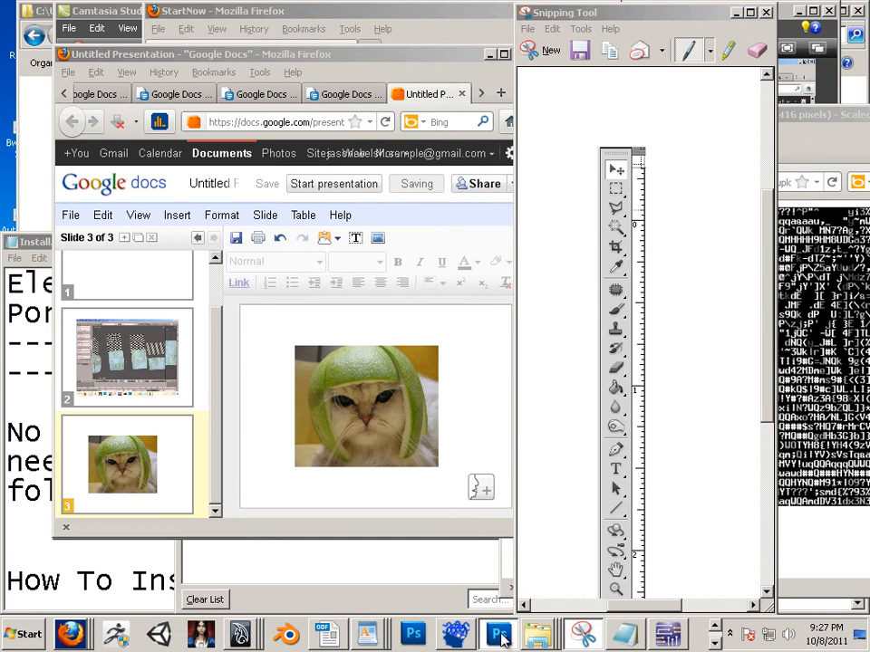
click(499, 634)
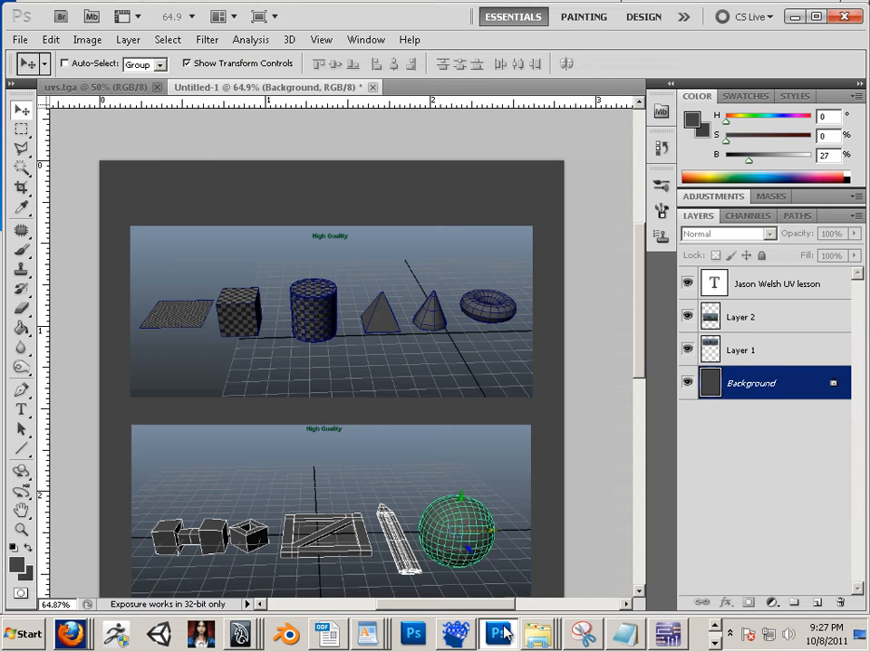
click(714, 643)
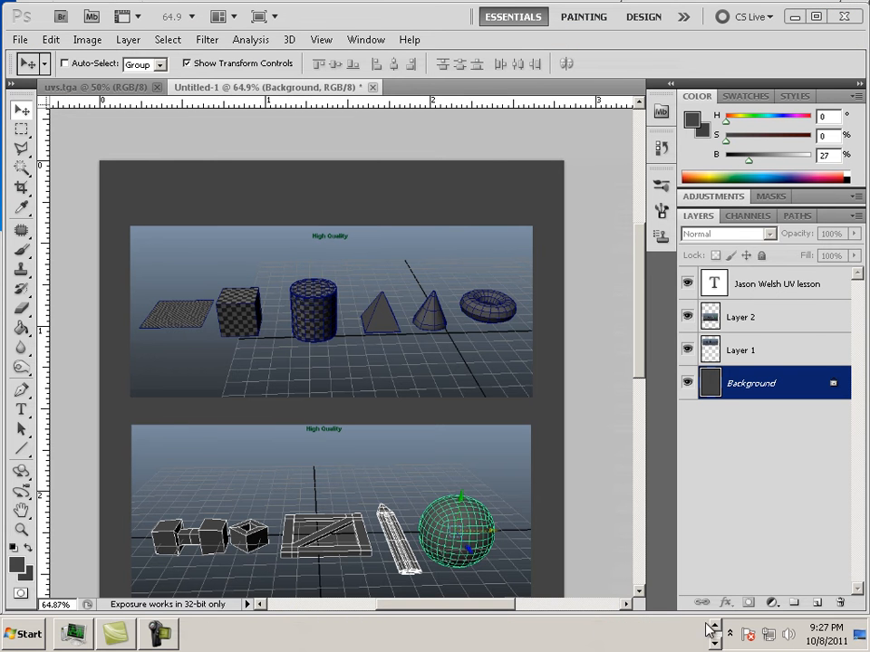
click(711, 627)
click(582, 635)
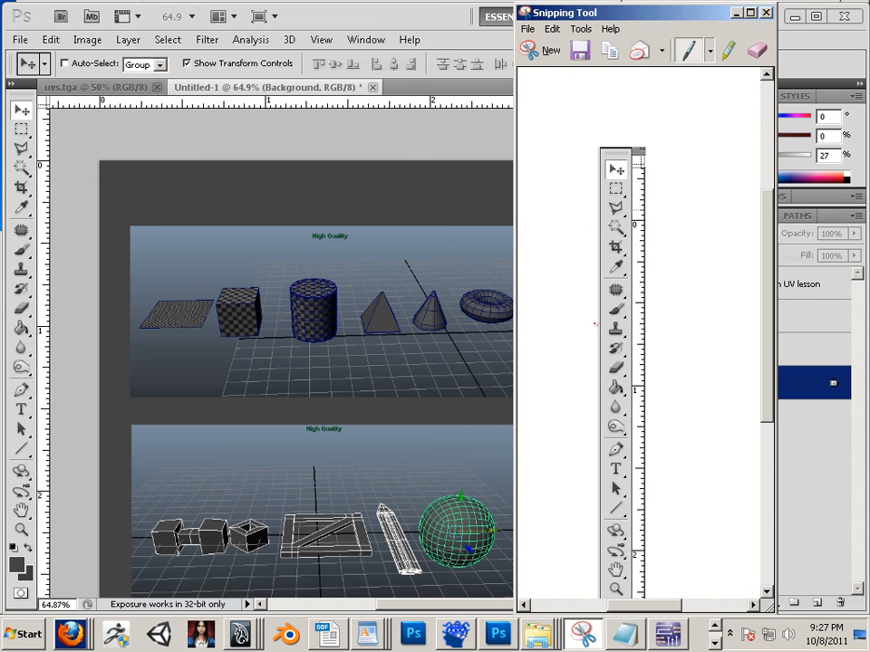
click(549, 51)
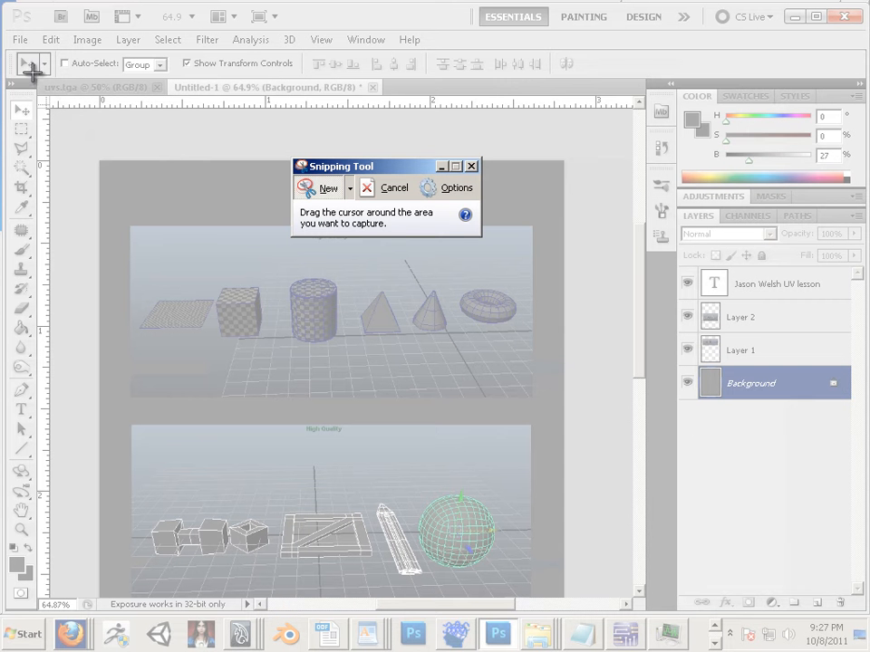
drag(9, 30, 145, 49)
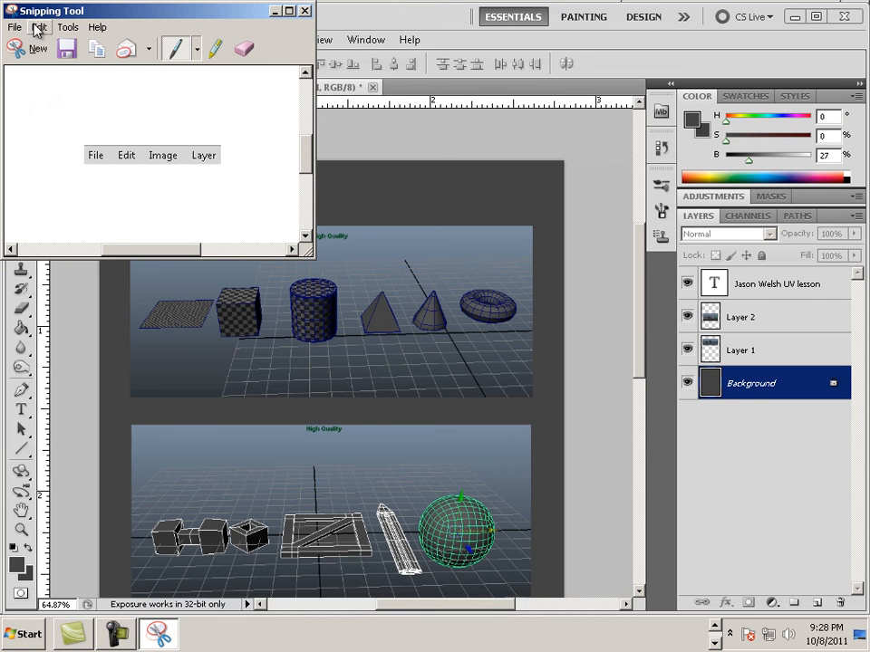
Step: Copy the snip, switch back to the presentation in Firefox and check the available paste command
click(39, 27)
click(27, 45)
key(alt+Tab)
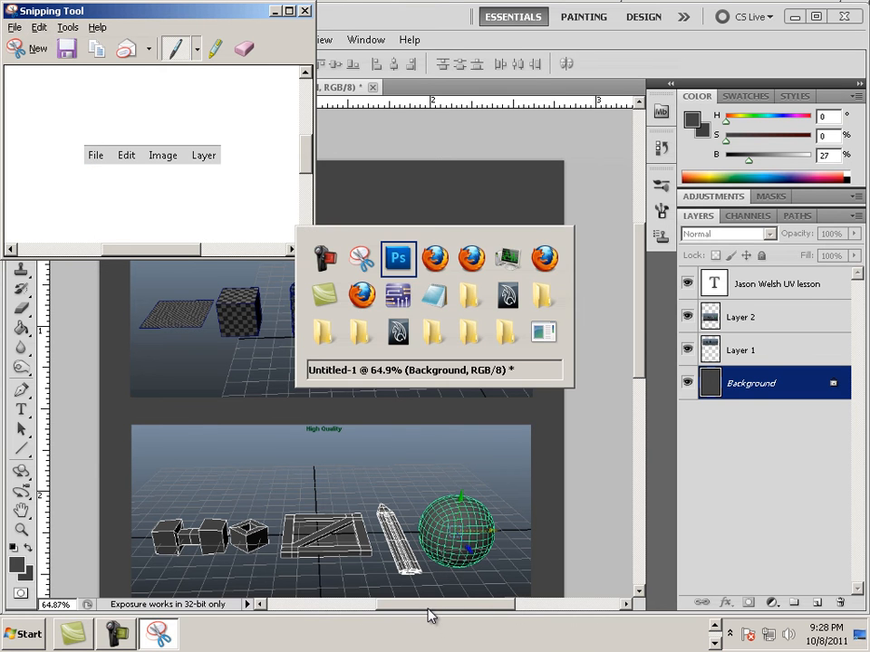
key(alt+Tab)
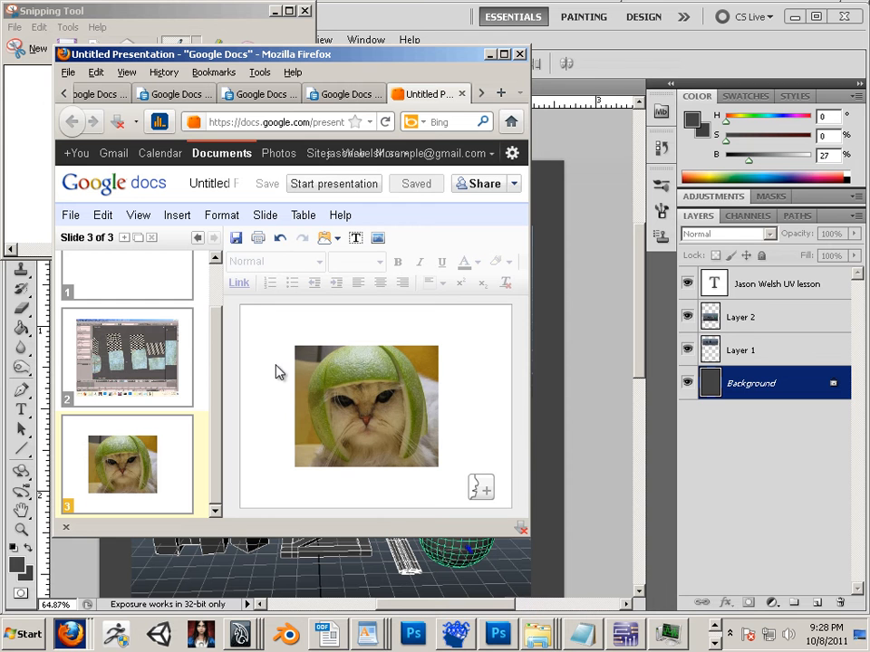
click(107, 214)
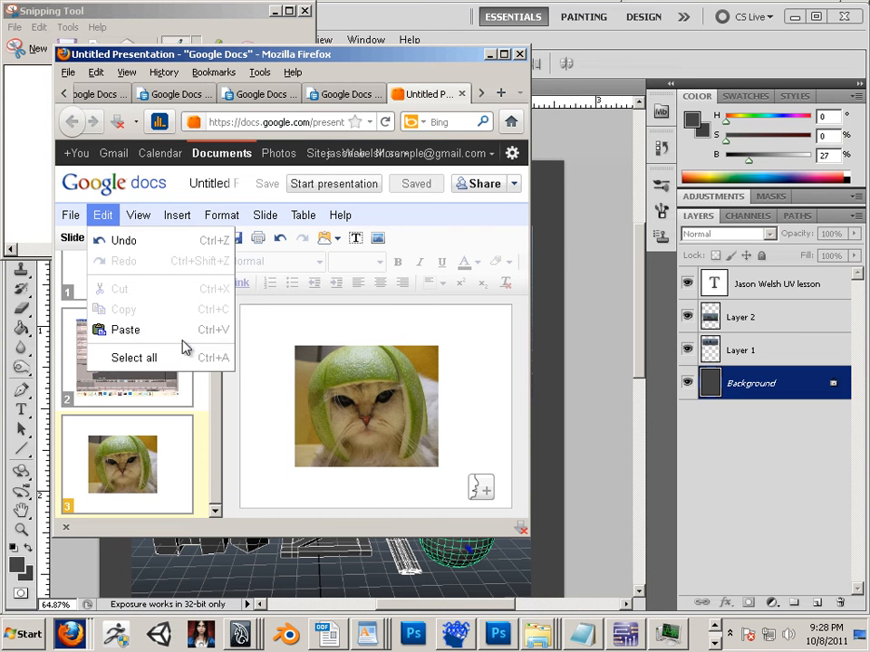
click(340, 345)
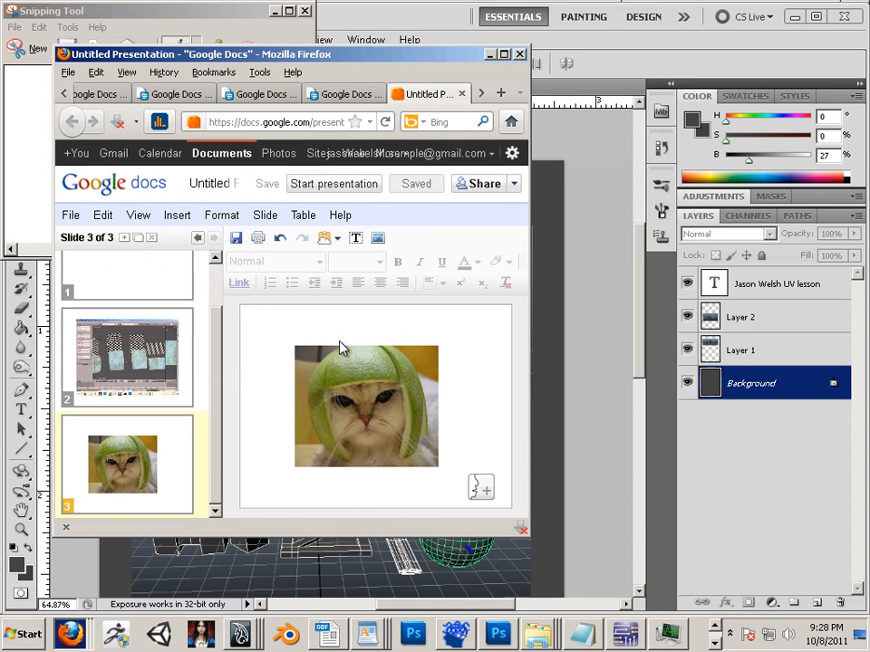
Step: Delete the cat picture from slide 3 after moving it around the slide
drag(341, 371, 392, 411)
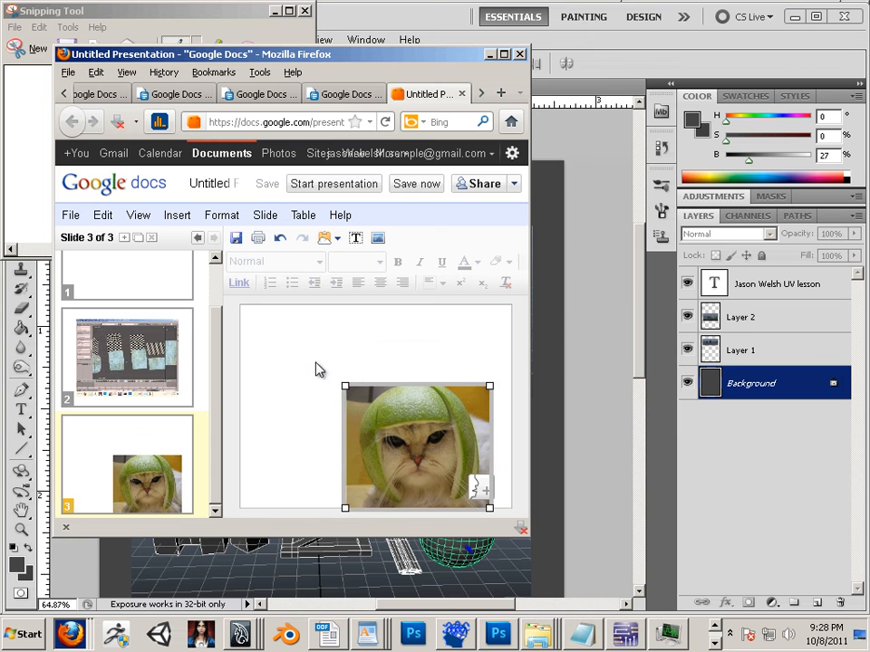
click(308, 369)
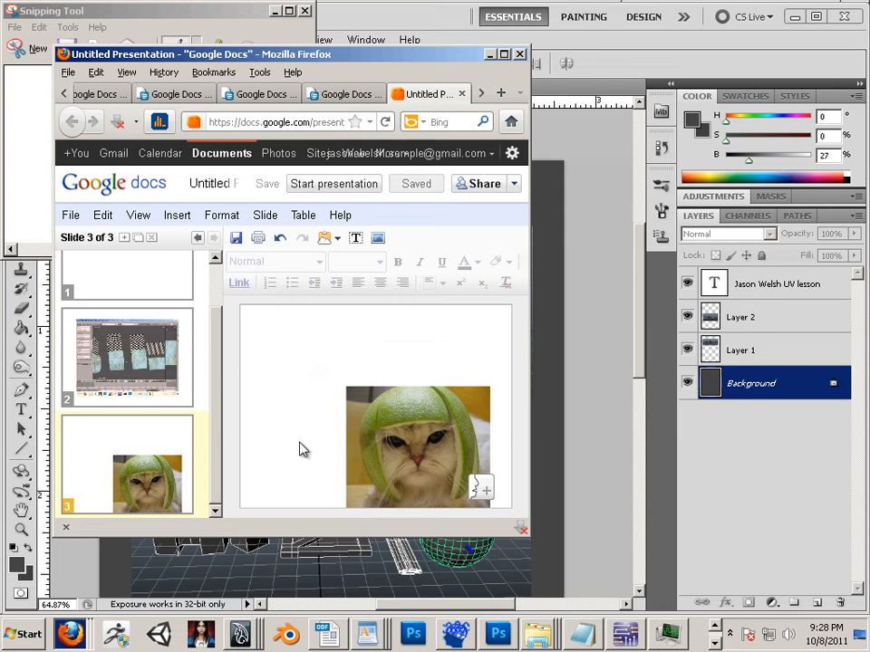
drag(366, 459, 325, 412)
key(Delete)
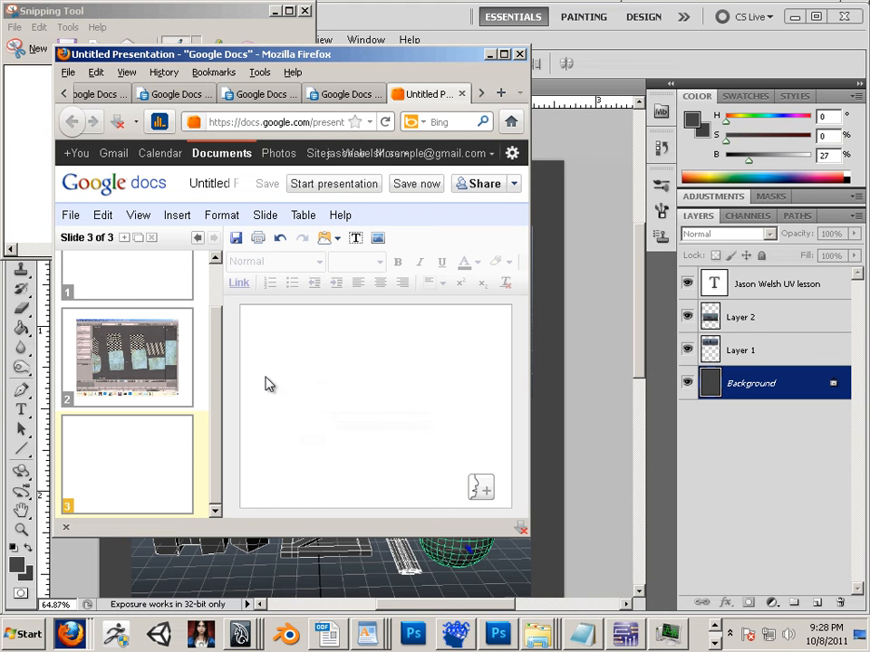
Step: Copy the menu bar snip again in the Snipping Tool and try to paste it onto blank slide 3
click(31, 13)
click(40, 28)
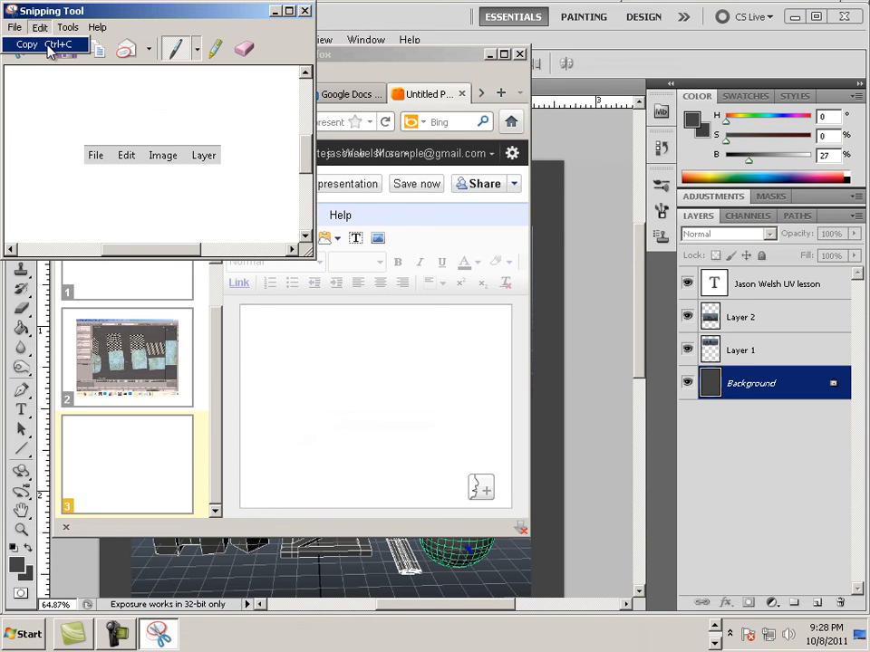
click(47, 45)
click(340, 347)
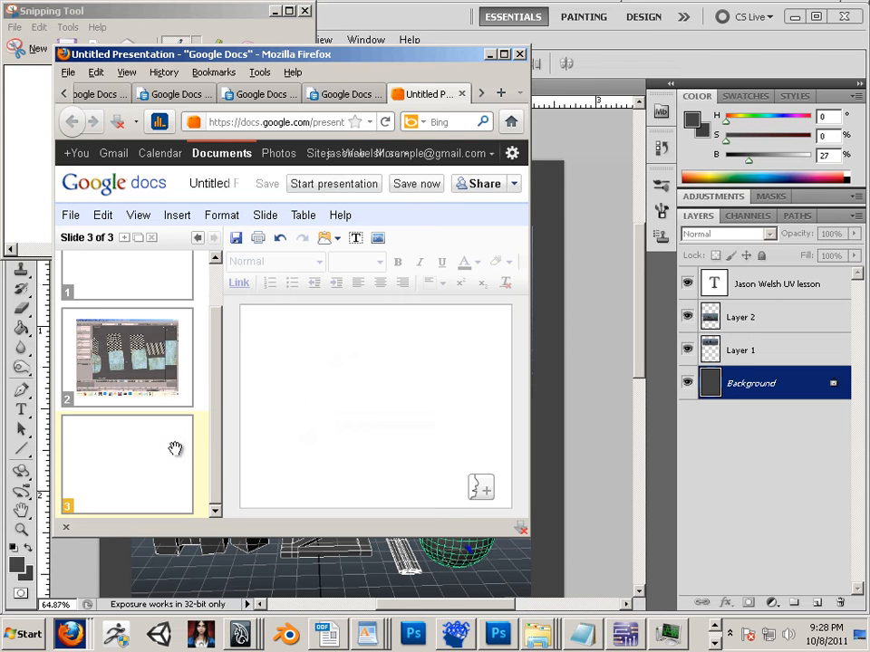
click(104, 215)
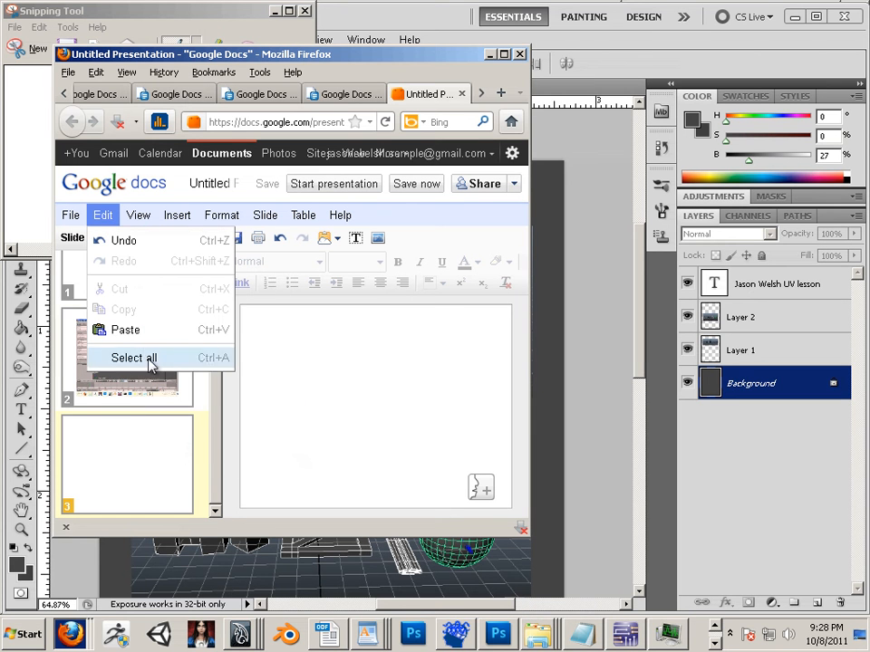
click(126, 330)
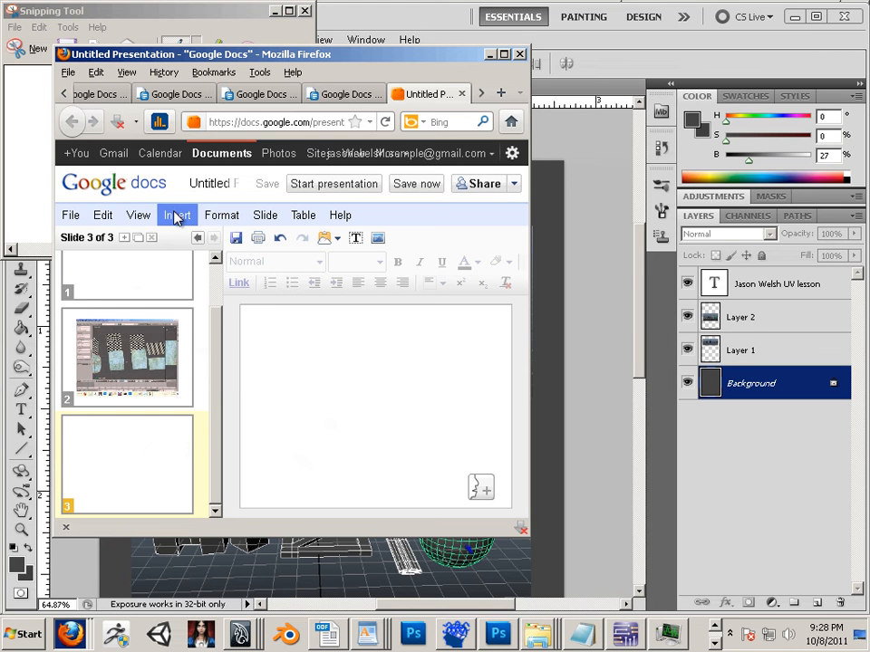
Step: Save the snip from the Snipping Tool to the Desktop as the JPEG file Capture.JPG, replacing the existing file
click(99, 7)
click(15, 27)
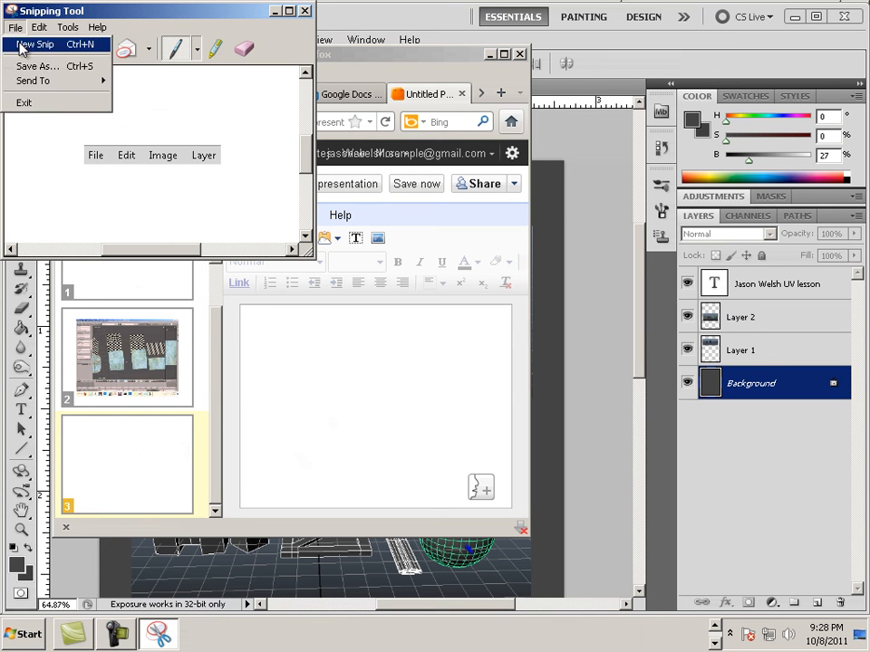
click(48, 69)
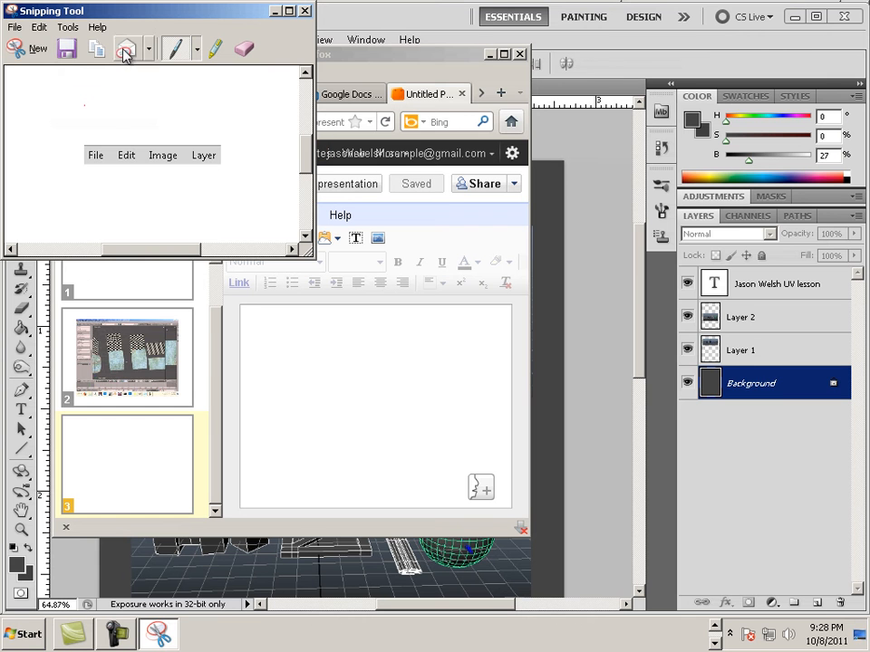
click(15, 26)
click(40, 68)
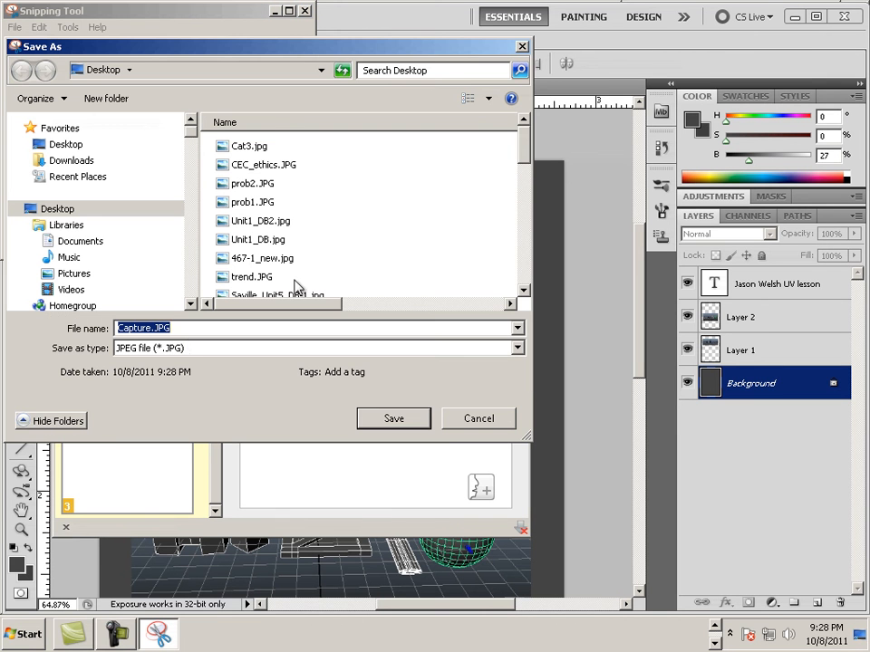
click(413, 420)
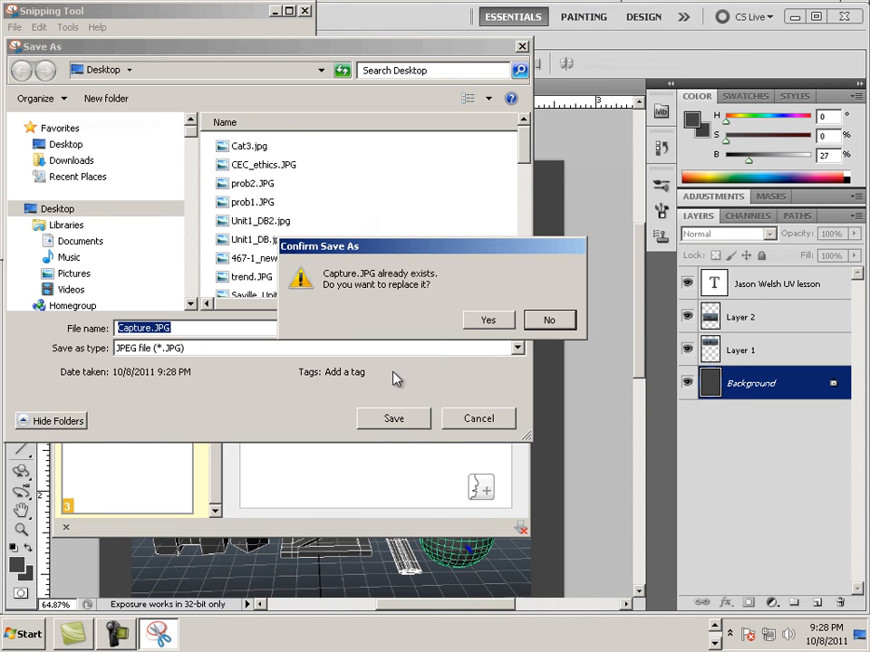
click(486, 322)
Step: Return to the presentation and insert Capture.JPG from the Desktop onto slide 3
click(295, 333)
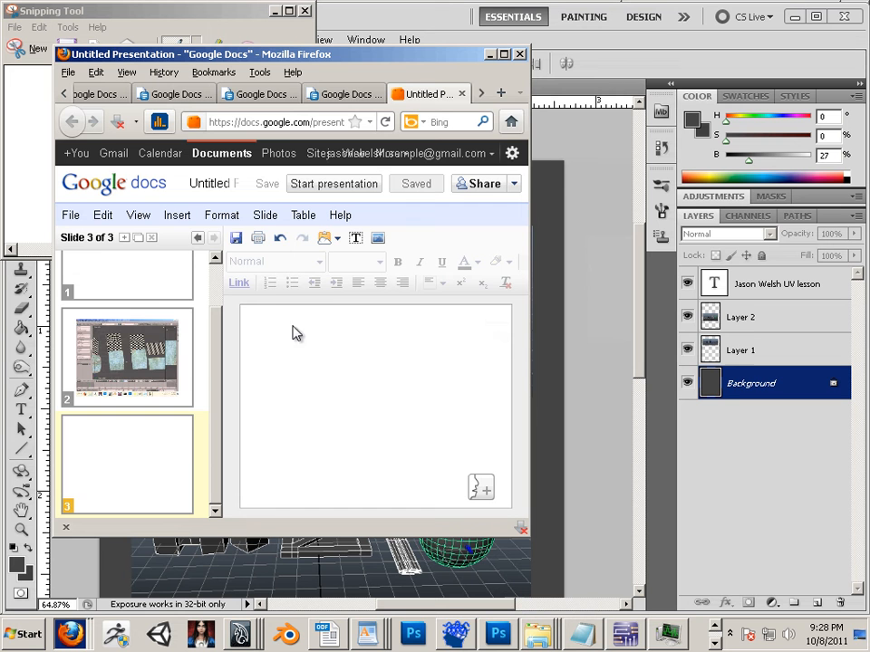
click(178, 215)
click(196, 260)
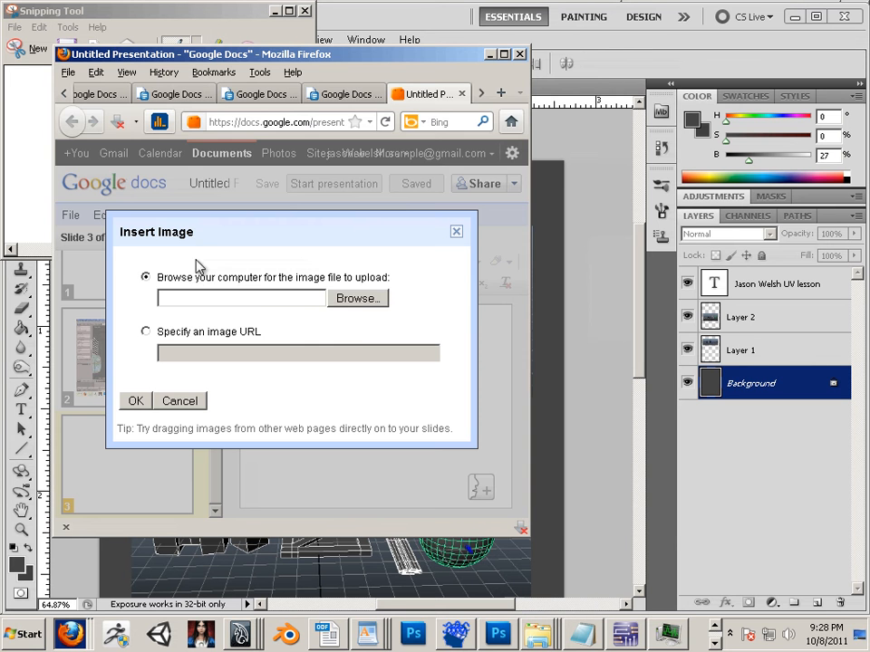
click(358, 298)
click(325, 174)
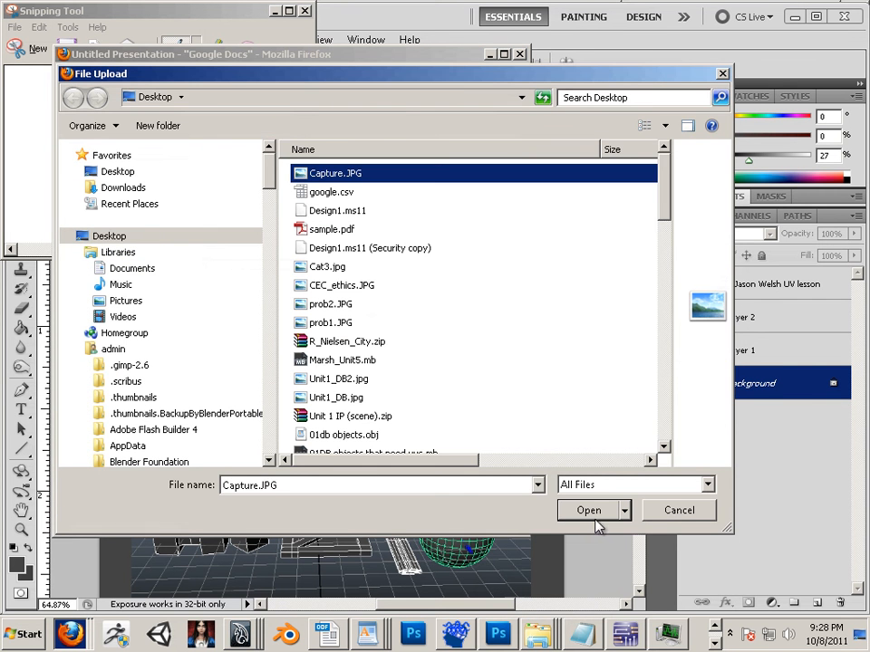
click(588, 510)
click(148, 400)
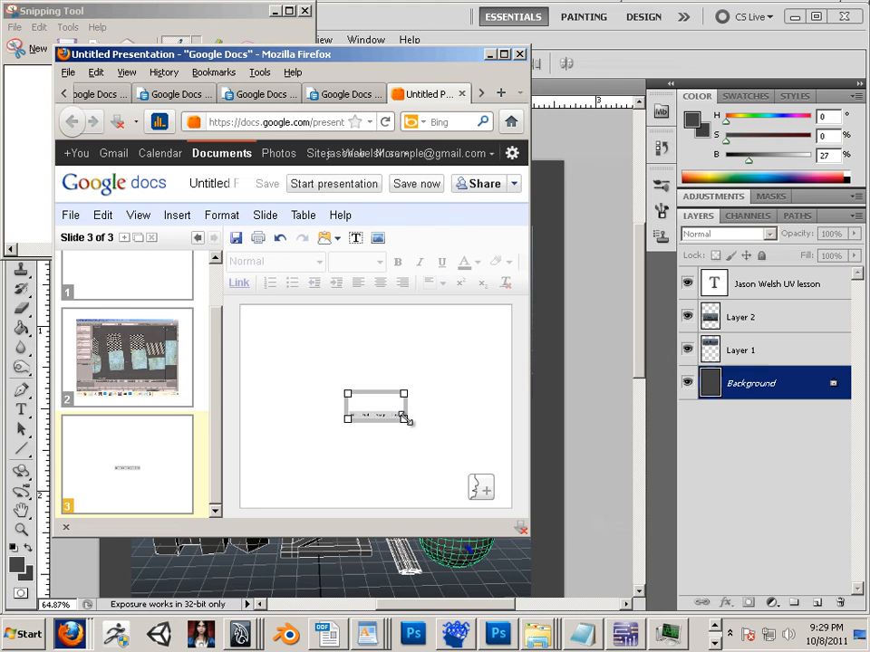
Step: Enlarge the inserted menu bar image and reposition it in the upper part of slide 3, right of centre
drag(403, 417, 457, 447)
drag(399, 421, 310, 360)
click(400, 446)
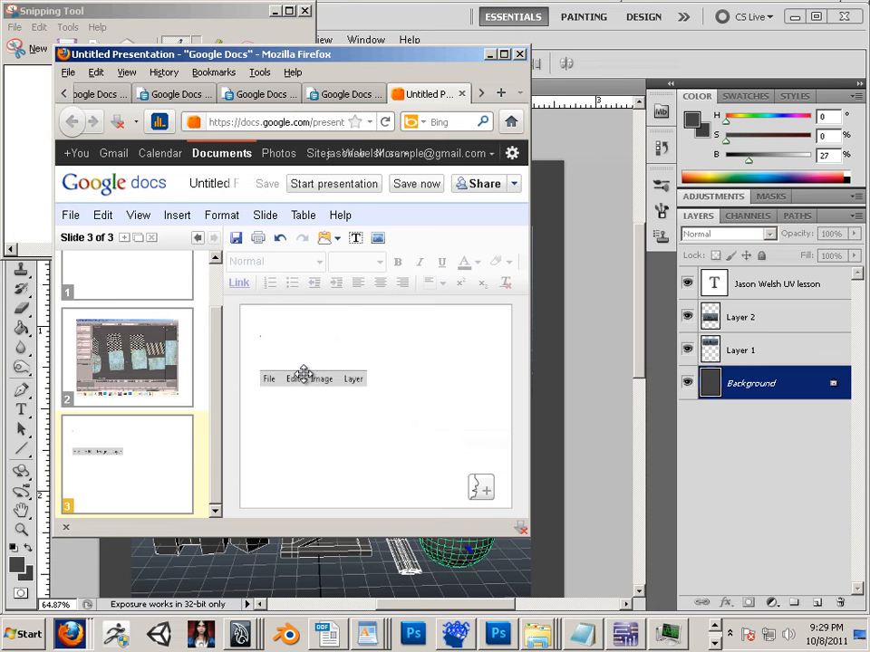
drag(302, 377, 385, 366)
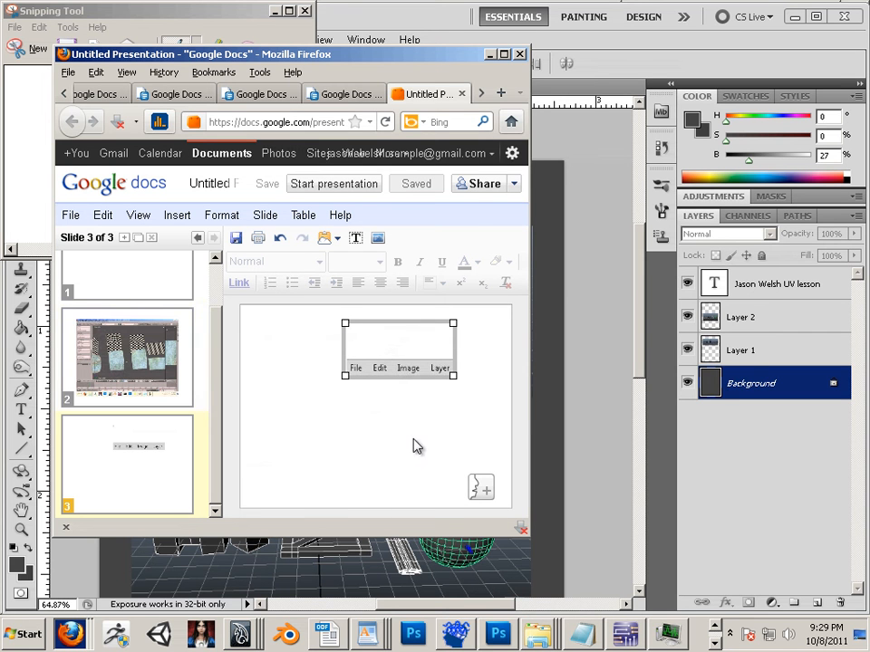
click(180, 219)
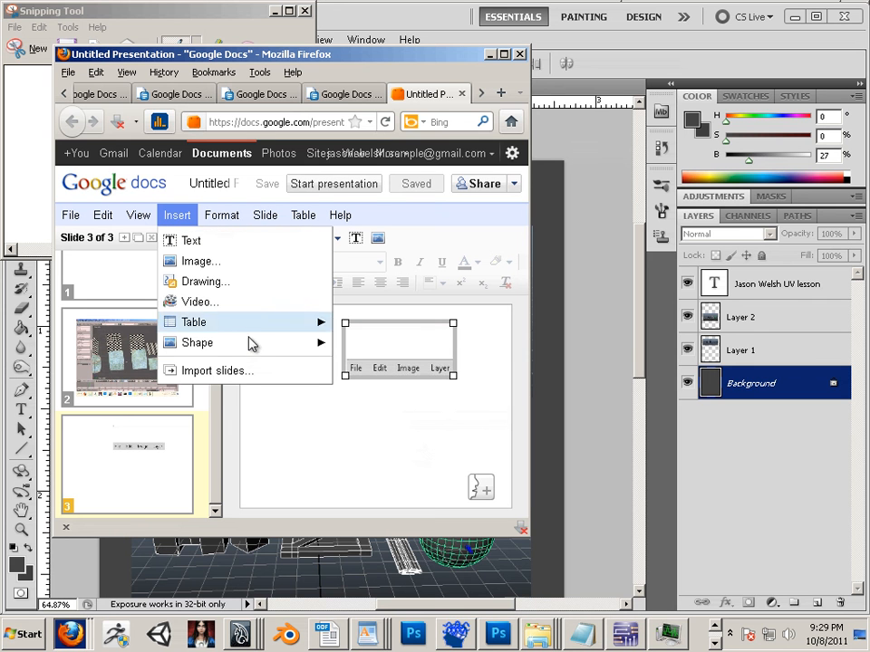
mouse_move(251, 351)
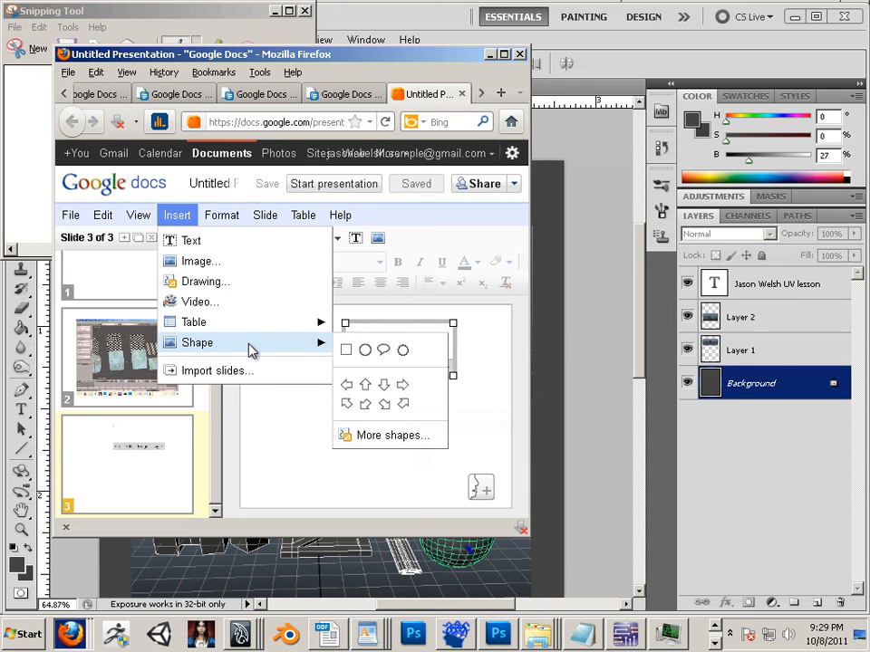
click(246, 459)
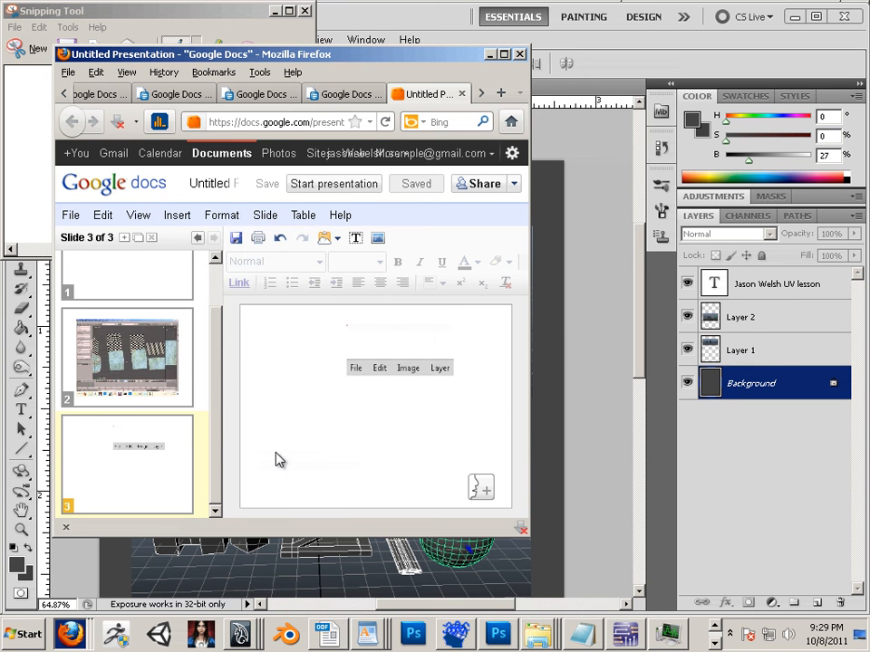
click(71, 220)
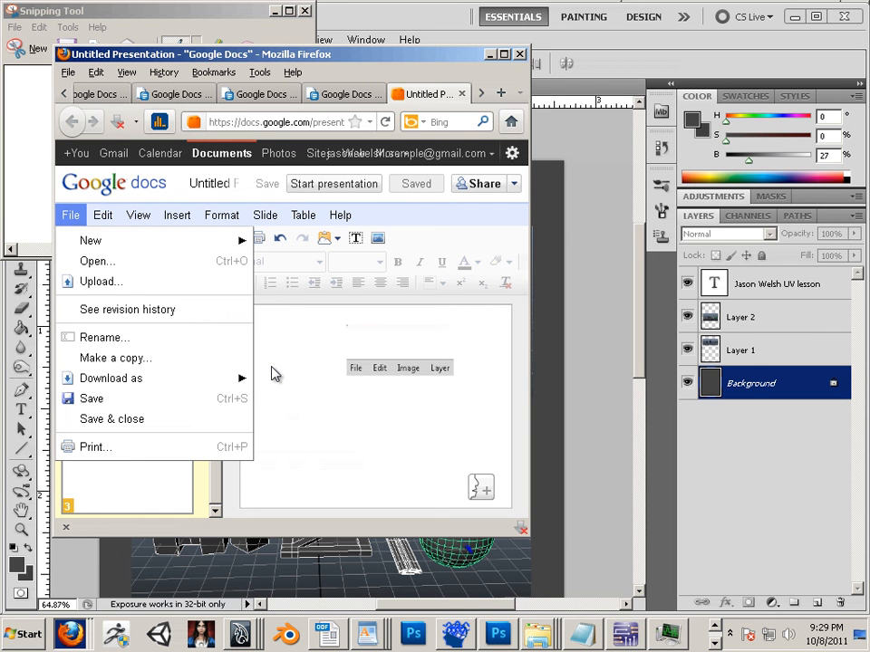
click(275, 374)
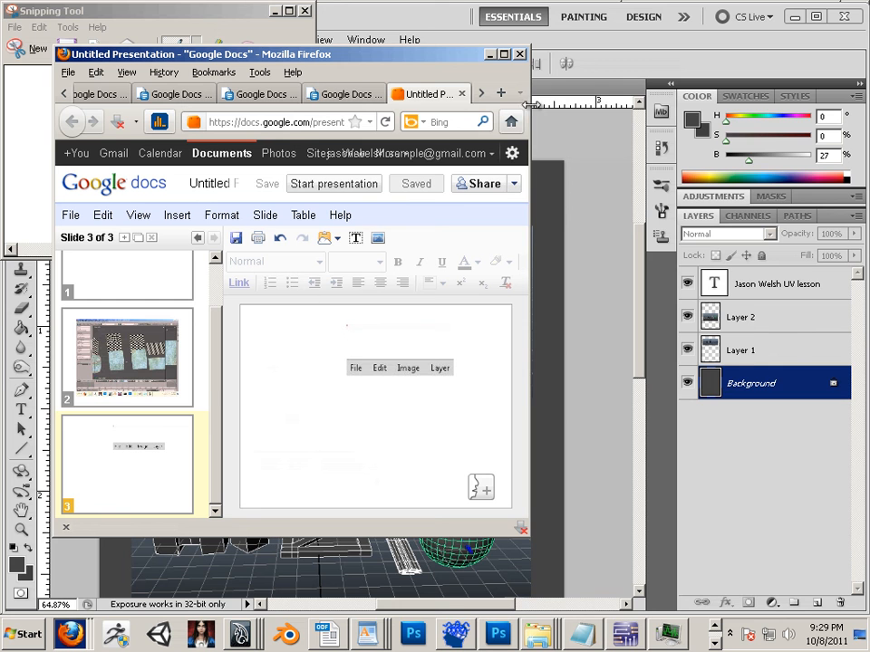
Step: Maximize the browser window, switch from the Google Groups page to Google web search, and search for "sample powerpoint"
click(504, 54)
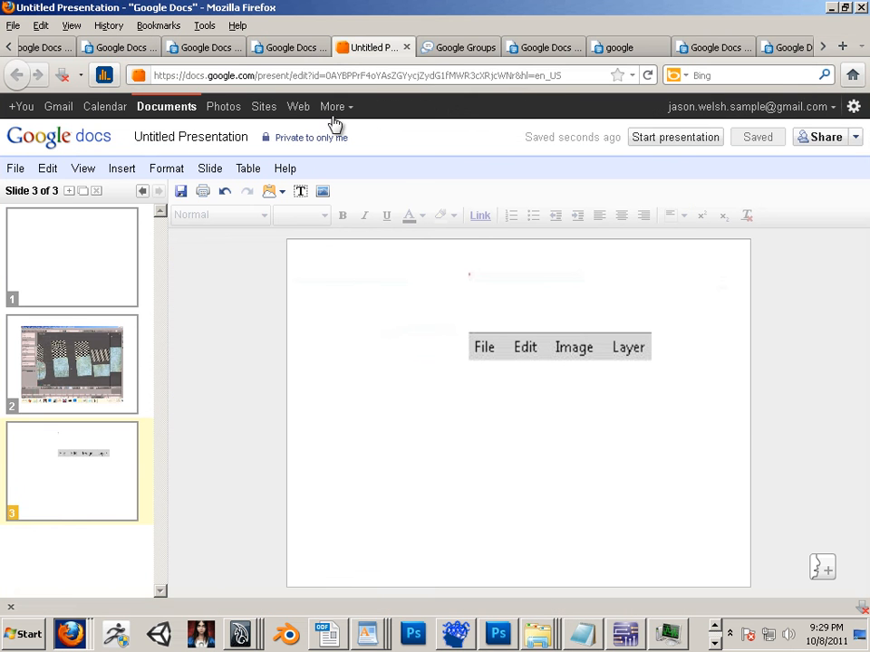
click(462, 51)
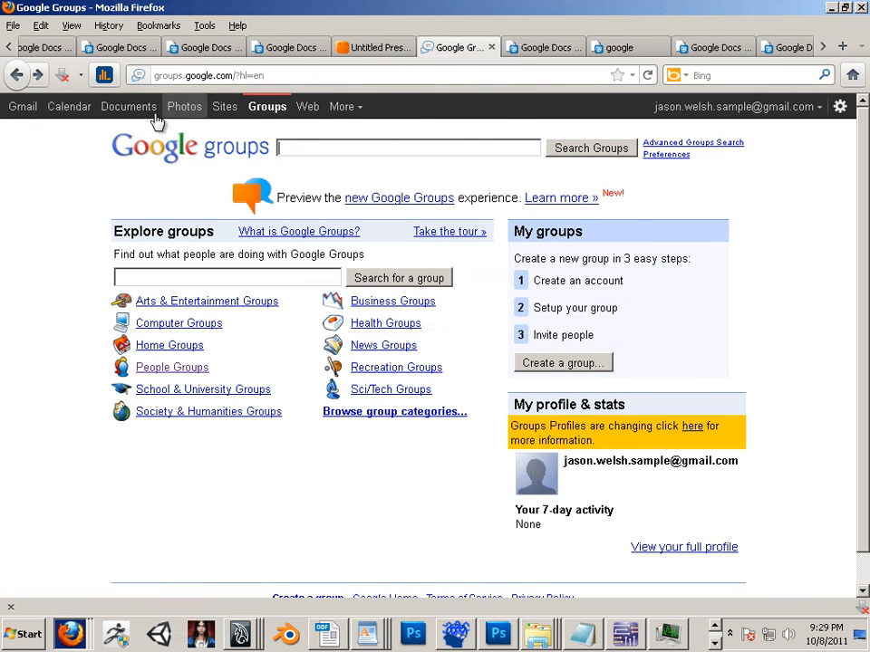
click(307, 115)
text(s)
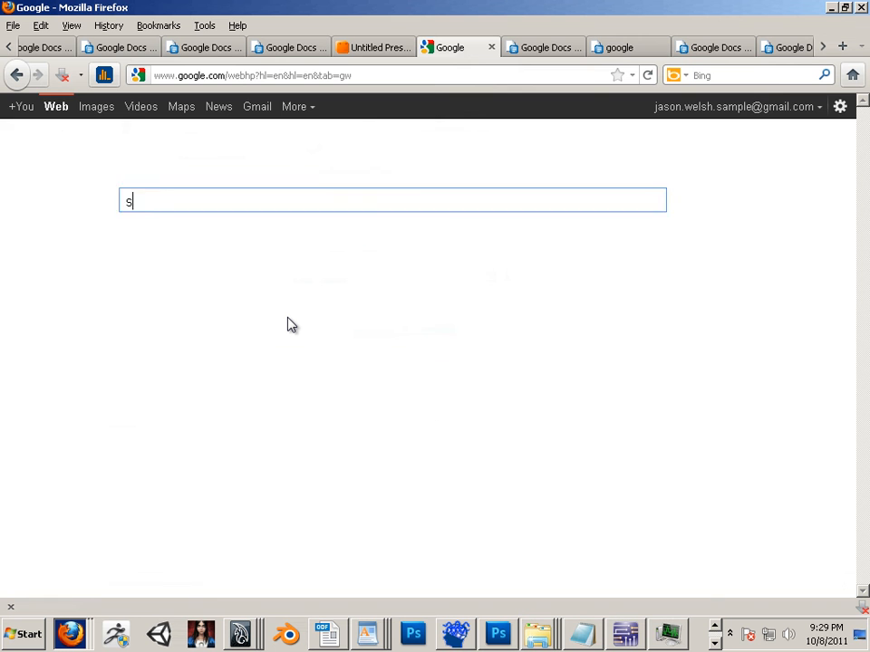
text(ample po)
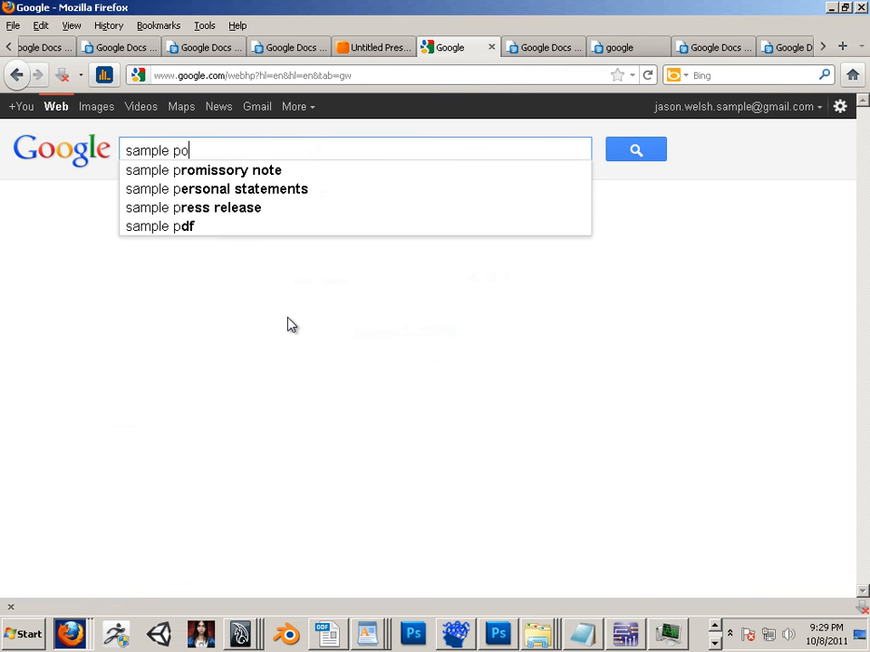
text(werpoint)
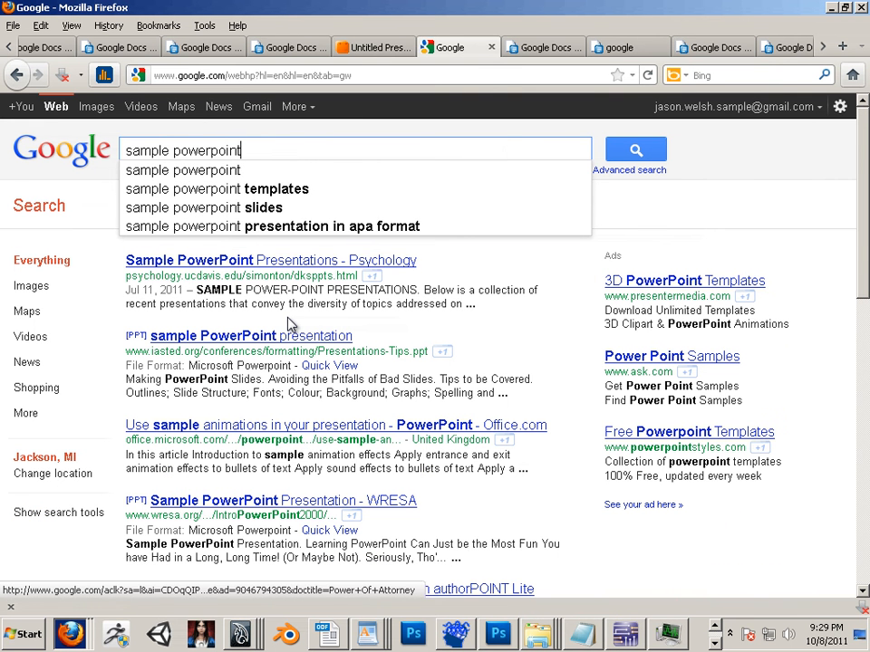
key(Return)
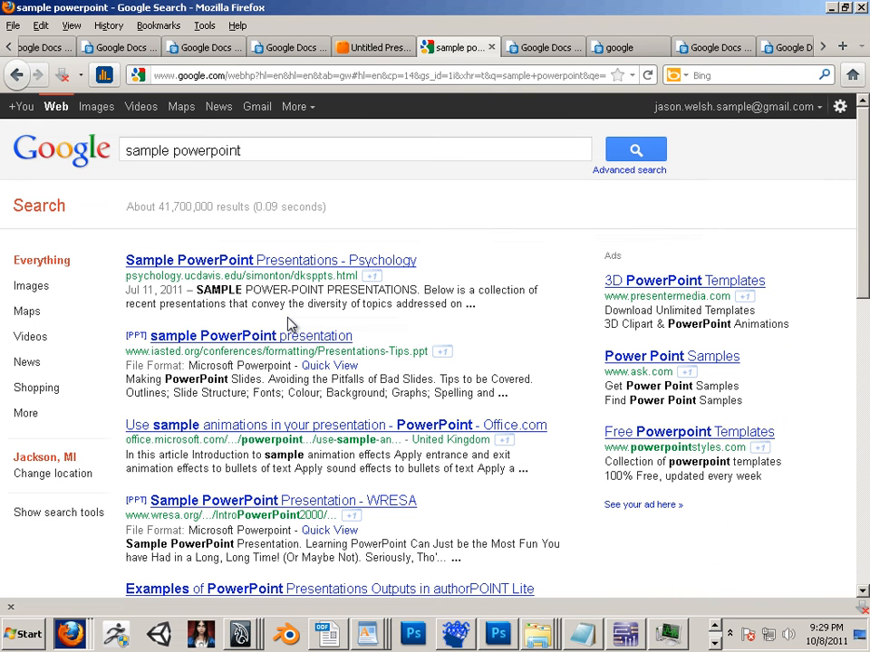
Step: Open the Psychology sample PowerPoint page and save the "Aging and creative productivity" presentation to the Desktop as MxAgCrProd.ppt
click(235, 269)
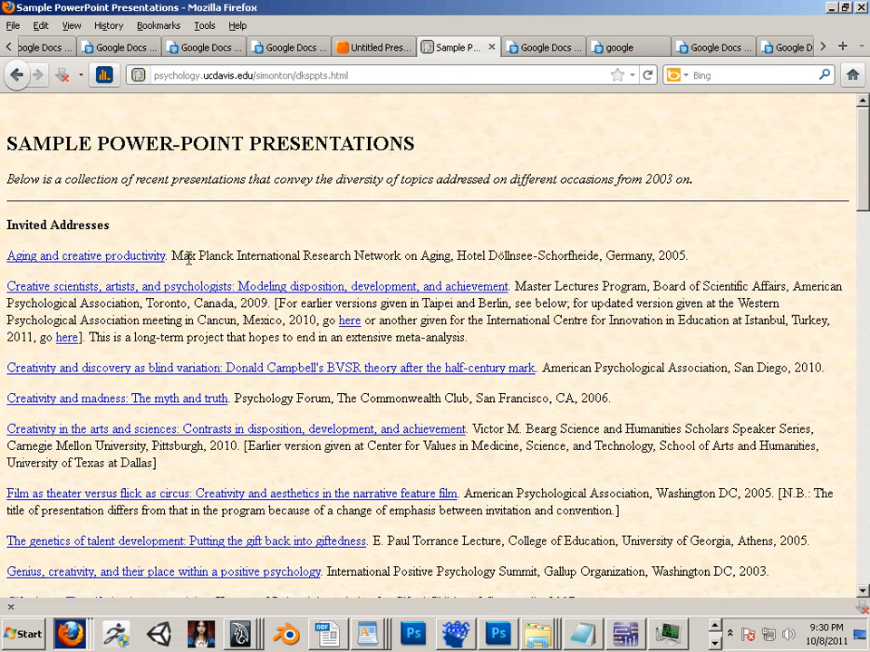
click(109, 260)
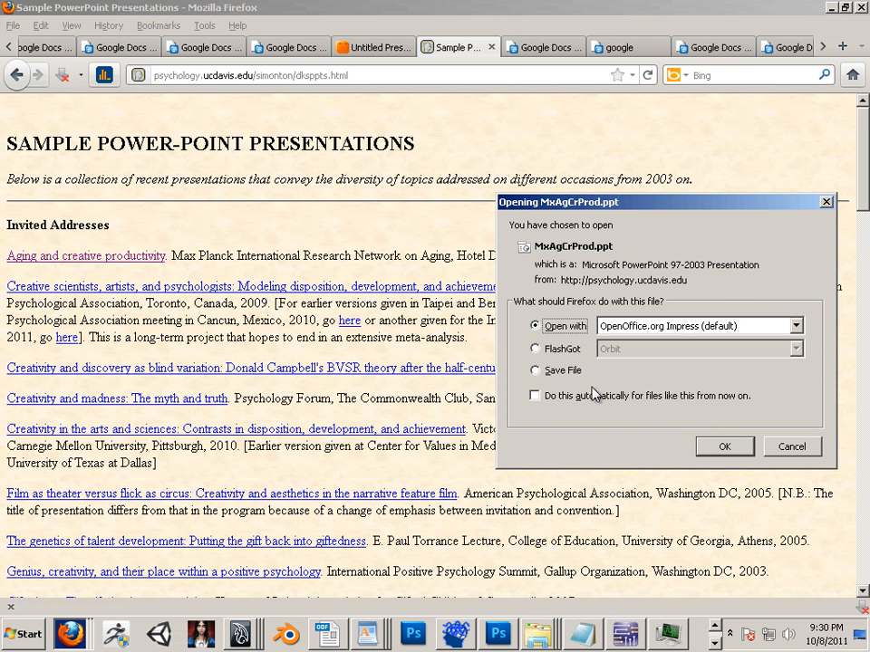
click(536, 371)
click(723, 447)
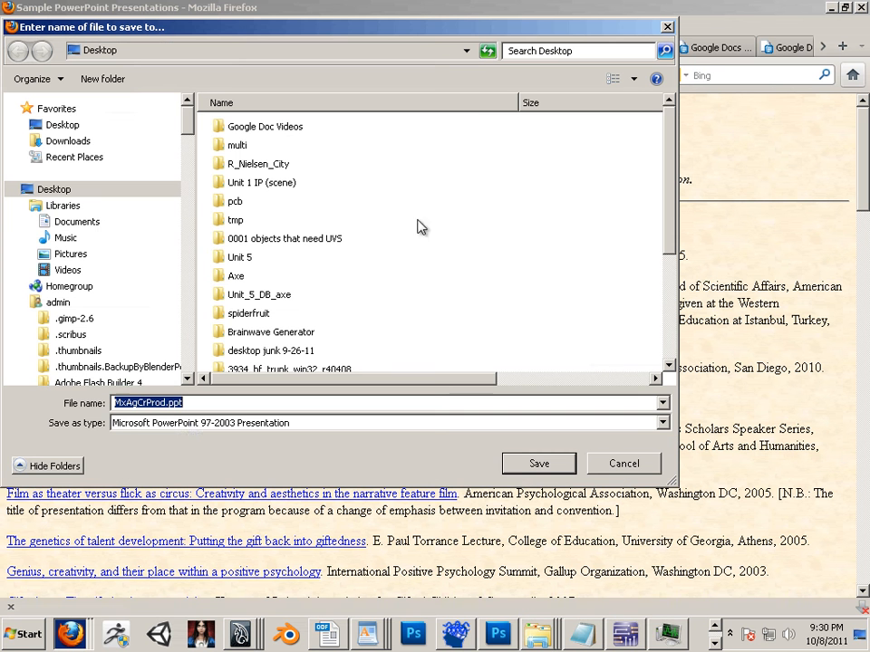
click(55, 189)
click(541, 464)
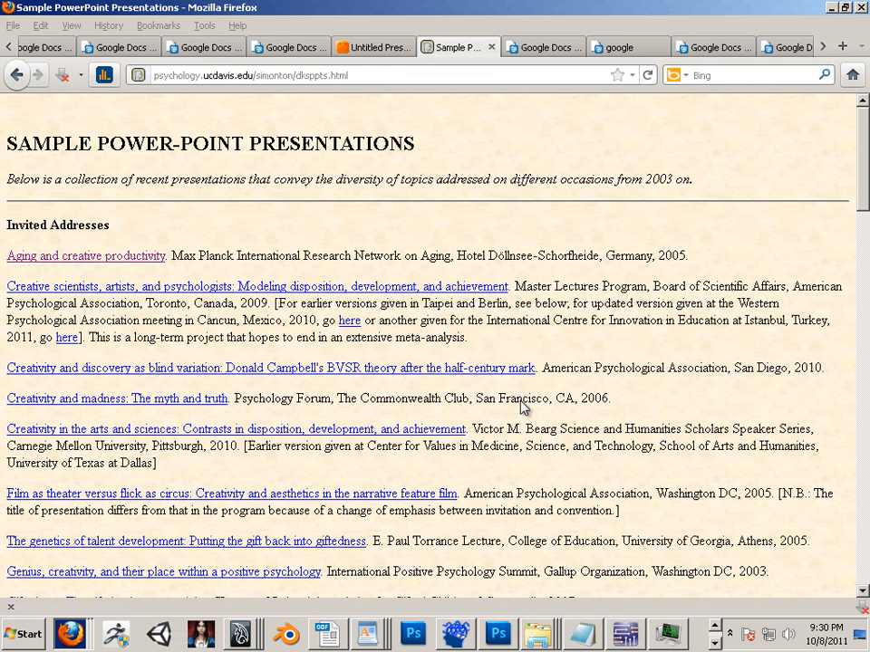
Step: Return to the untitled presentation, open its Upload Files page and try to start an upload
click(369, 50)
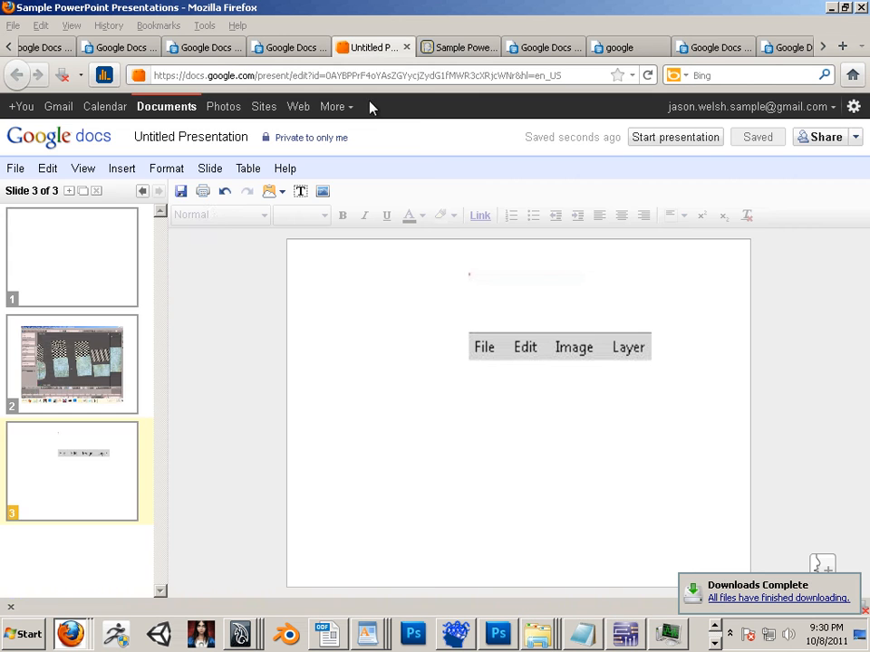
click(15, 169)
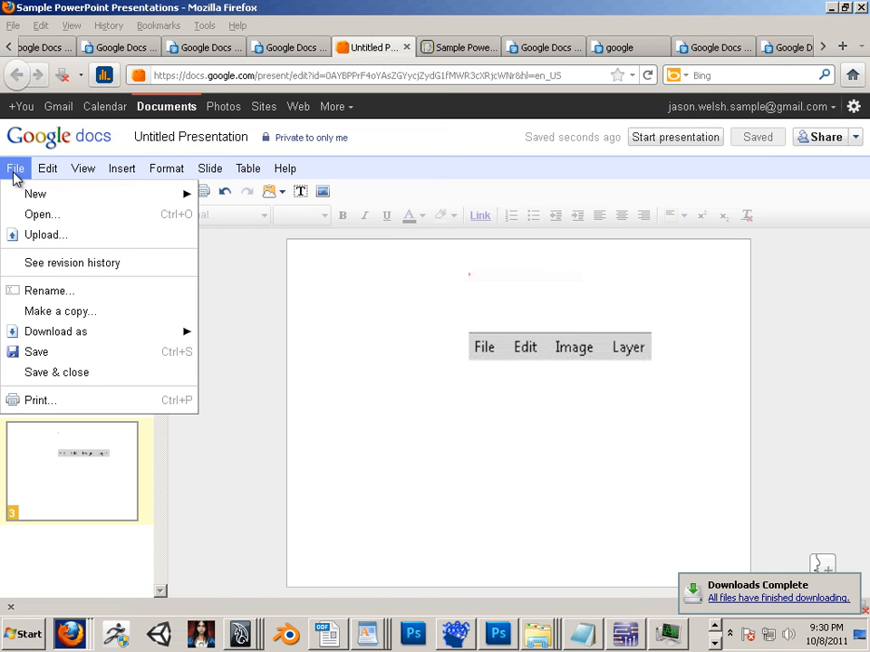
click(44, 237)
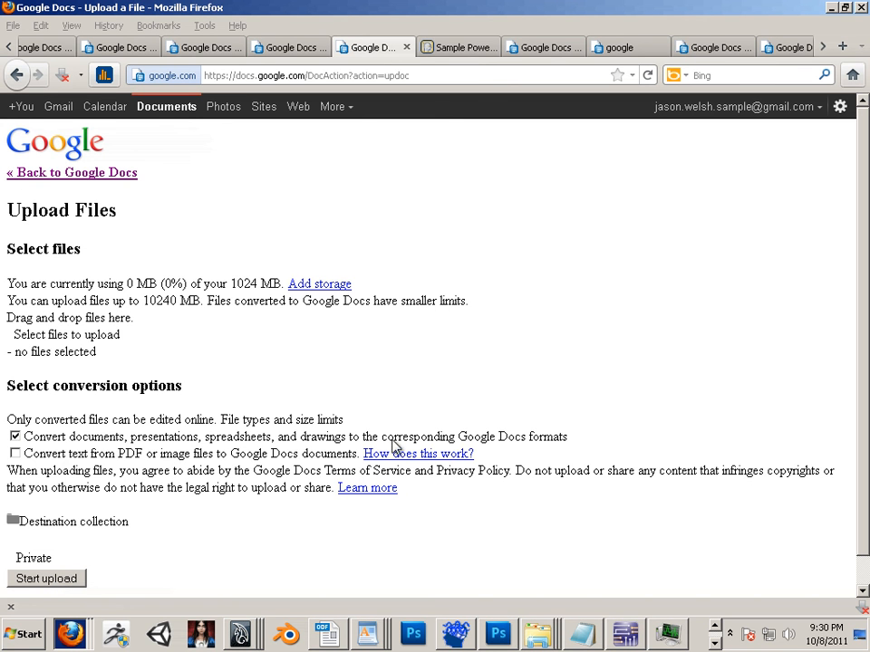
click(44, 579)
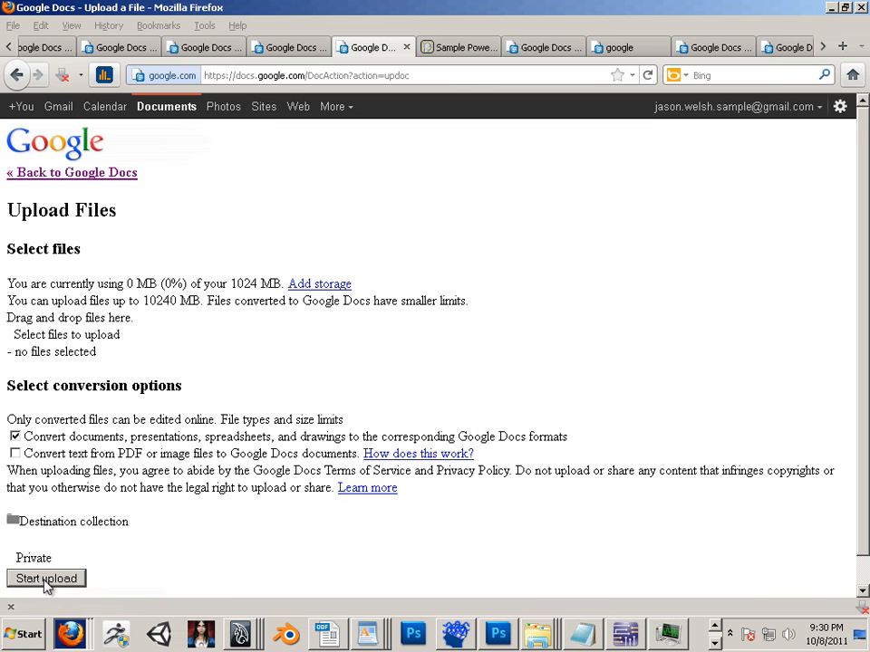
scroll(112, 489, down, 1)
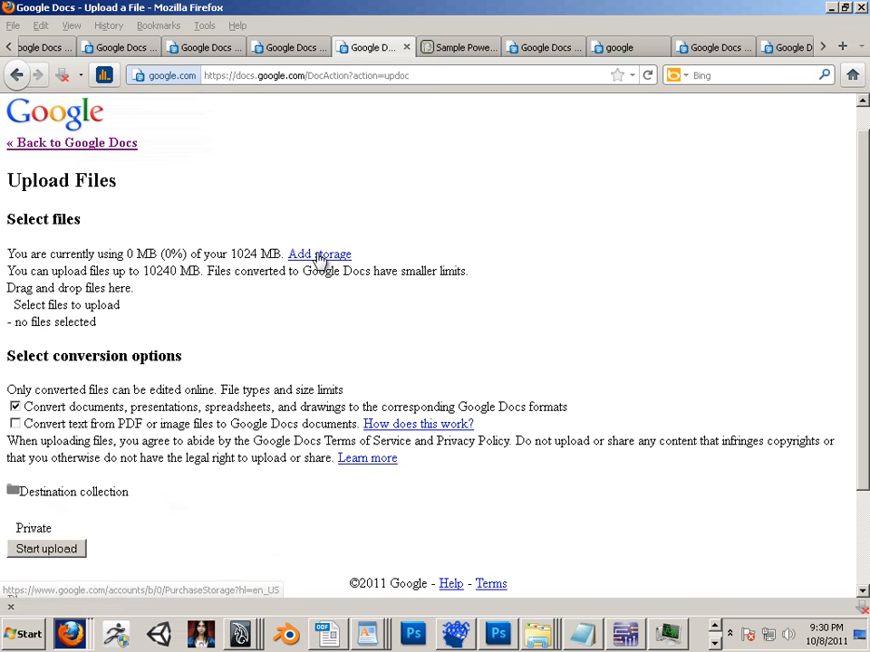
drag(83, 255, 344, 270)
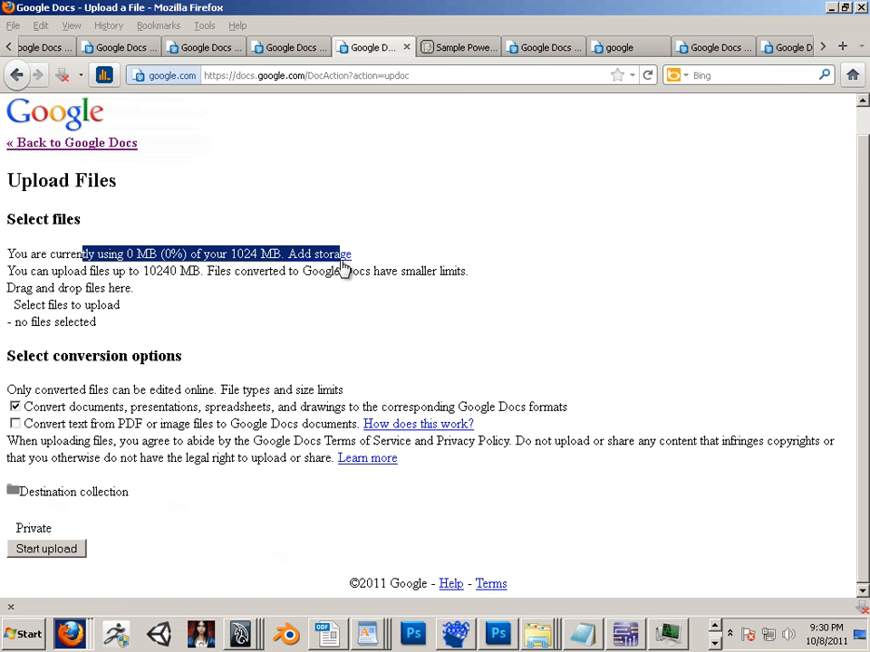
Step: Go back to the Google Docs list and move the shared image Cat3.jpg to the trash for everyone
click(69, 145)
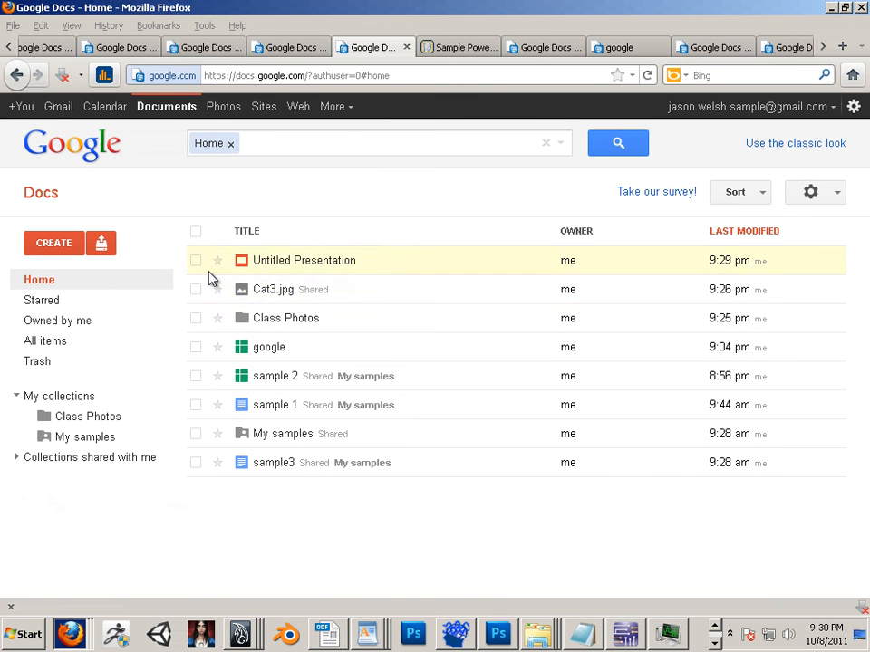
click(196, 289)
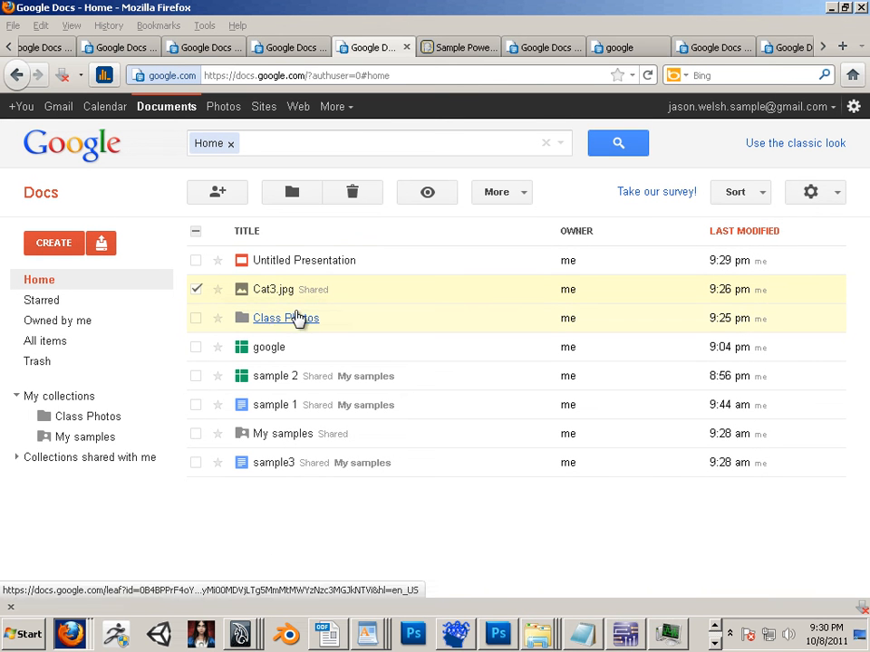
click(352, 193)
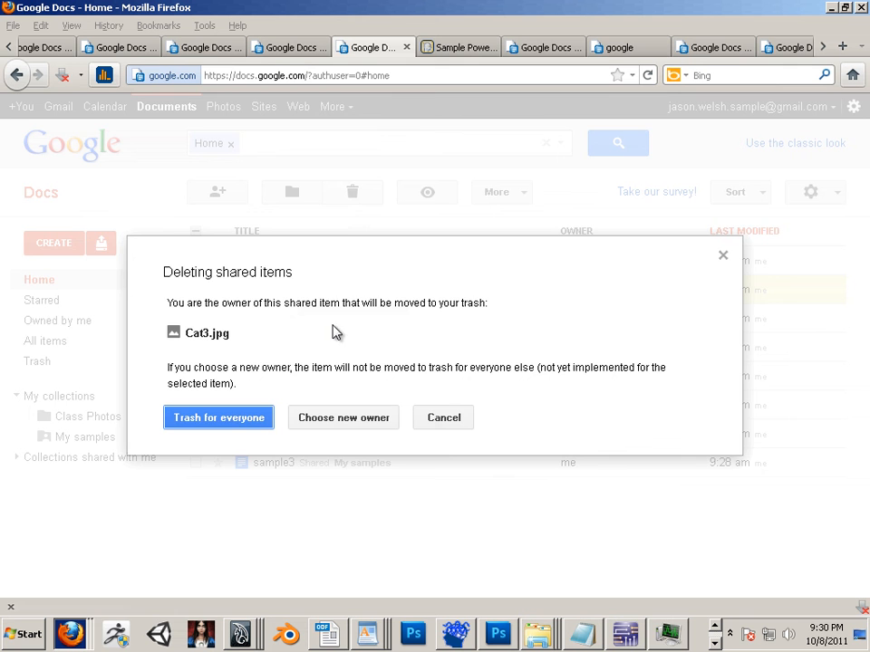
click(241, 422)
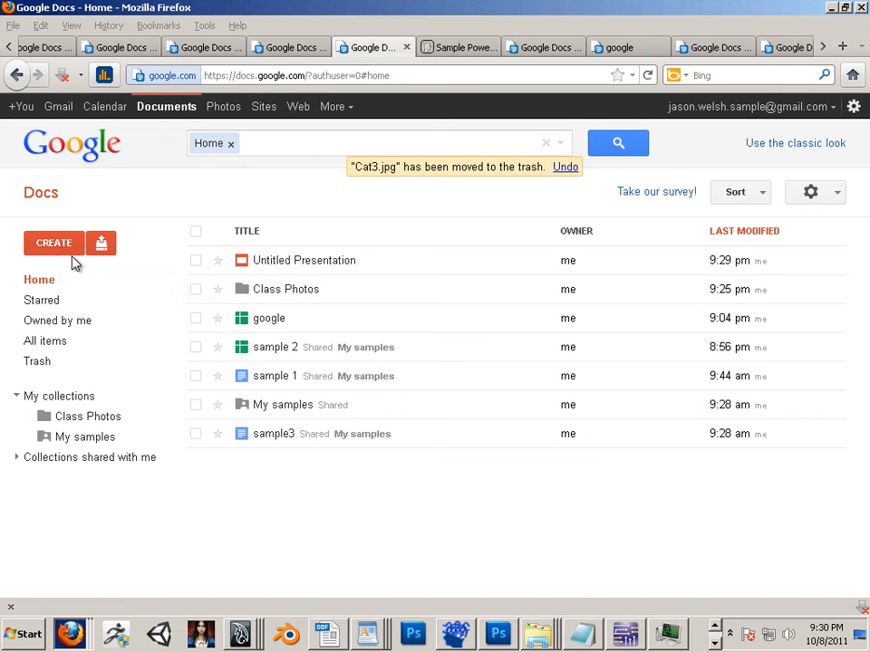
Step: Move the spreadsheets google and sample 2 to the trash, trashing the shared one for everyone
click(101, 245)
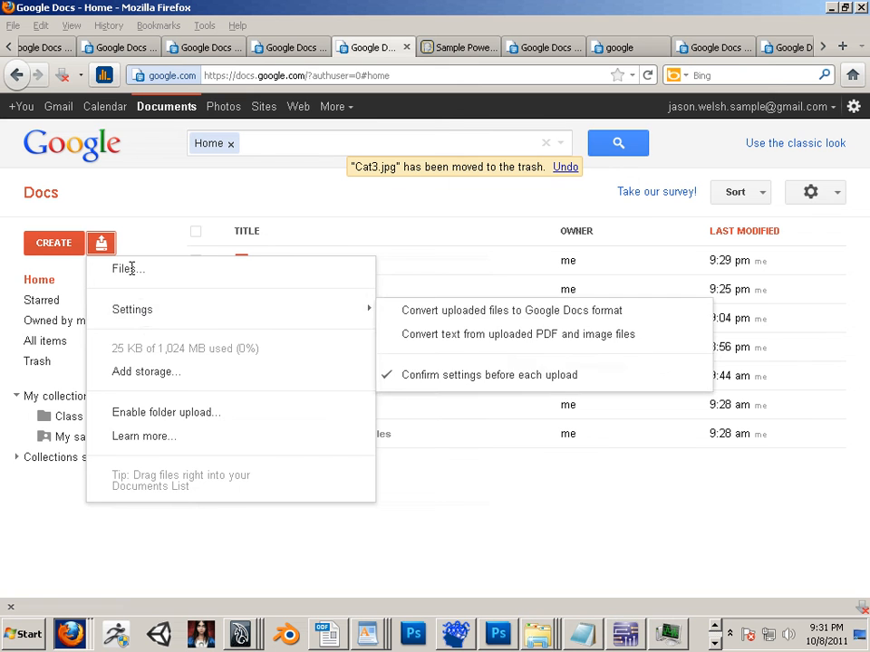
click(493, 503)
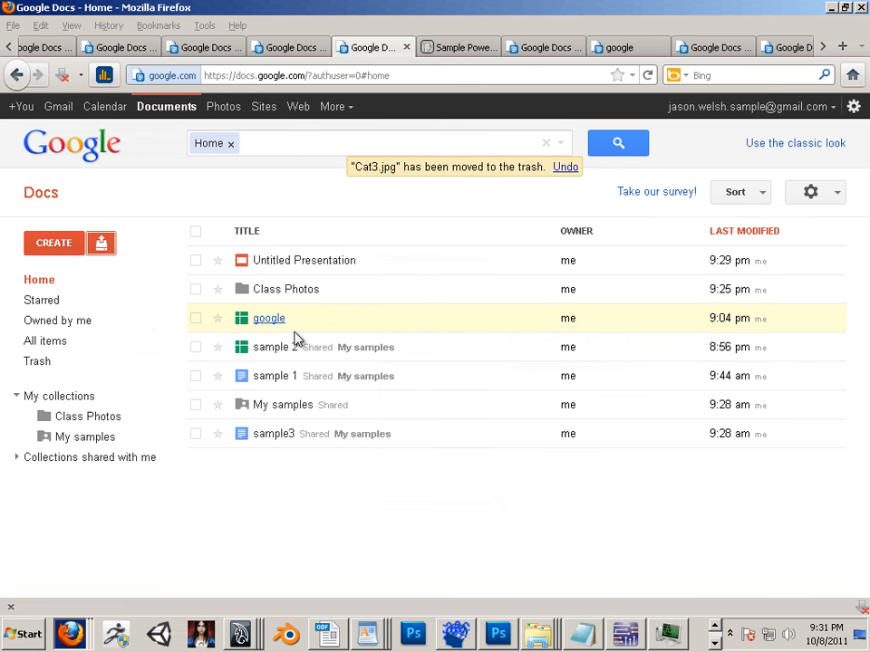
click(196, 319)
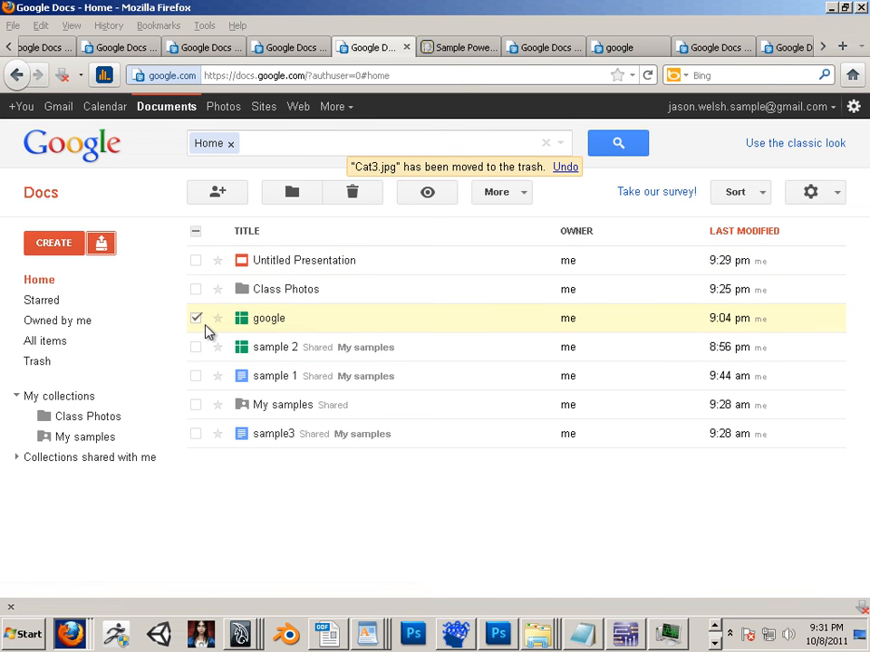
click(195, 347)
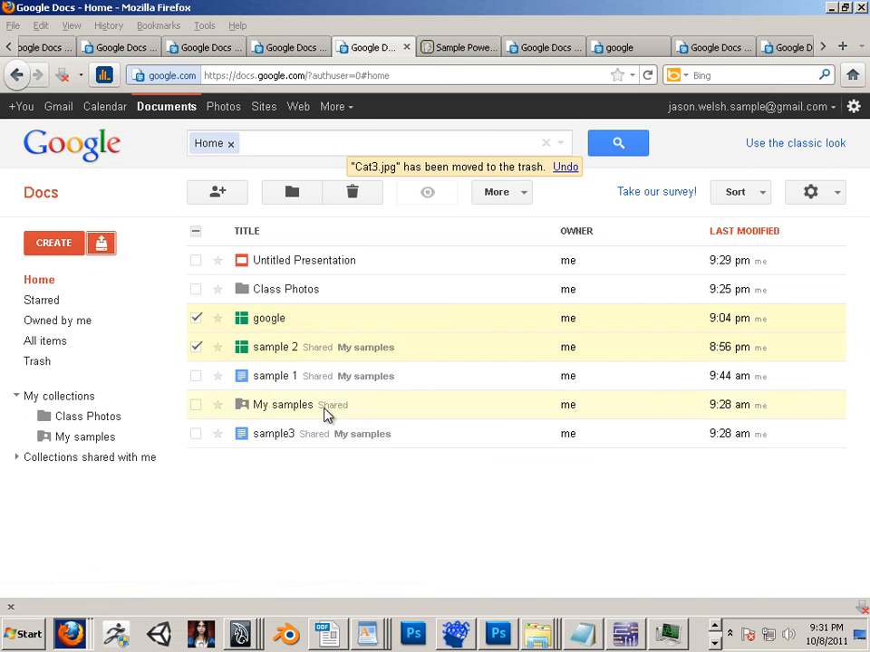
click(354, 194)
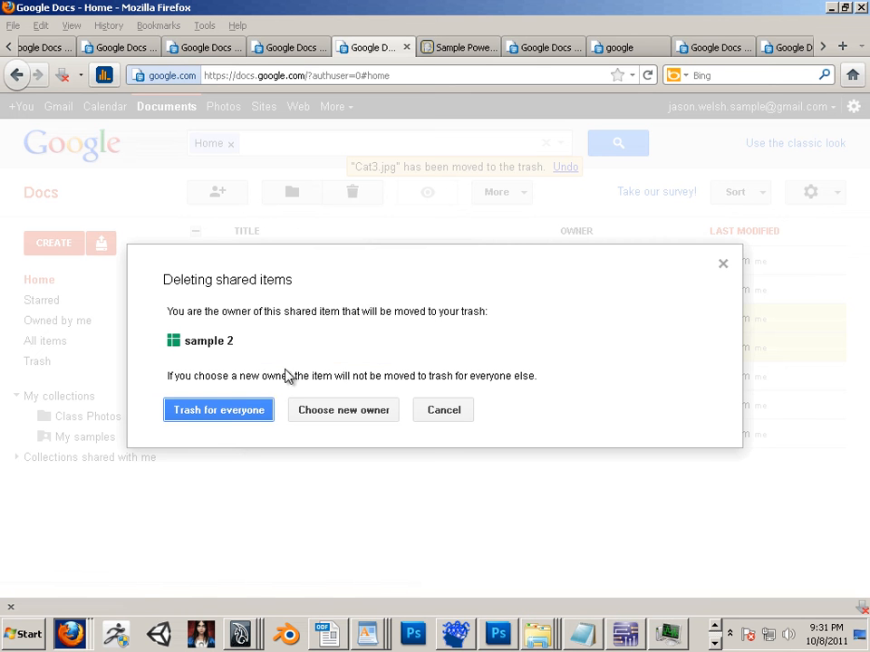
click(244, 409)
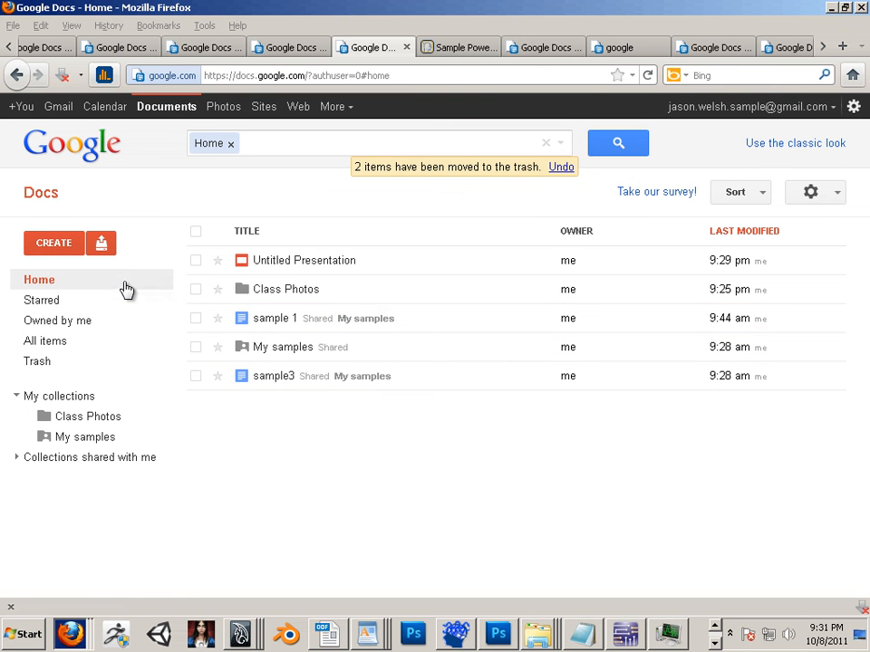
Step: Upload MxAgCrProd.ppt from the Desktop with conversion to the corresponding Google Docs format enabled
click(101, 254)
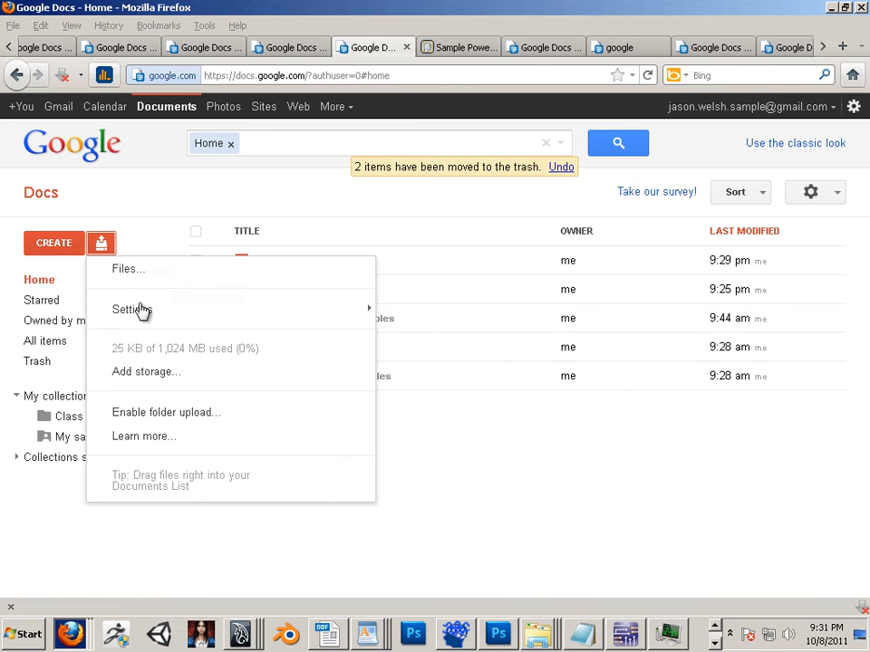
mouse_move(132, 312)
click(131, 270)
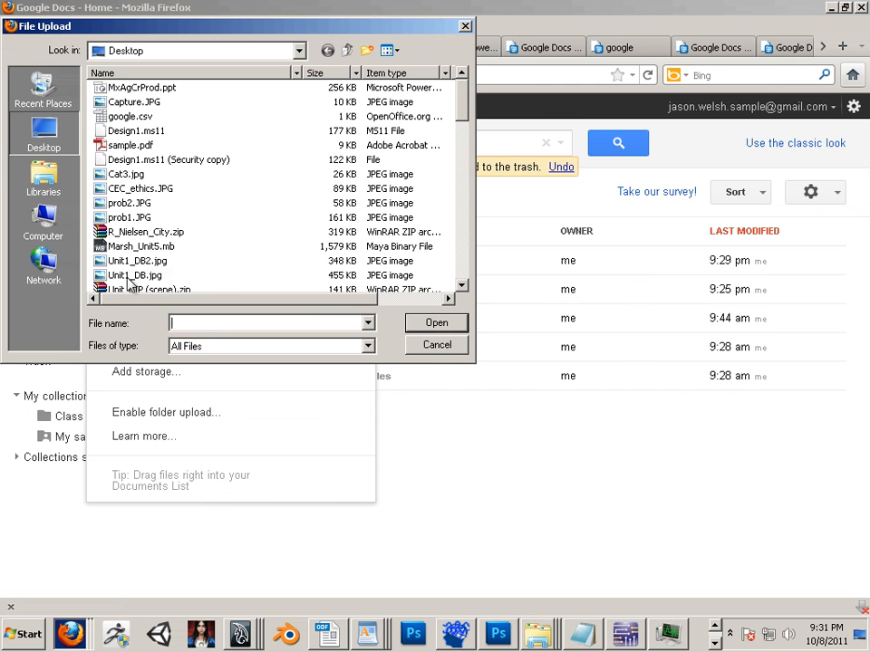
click(136, 87)
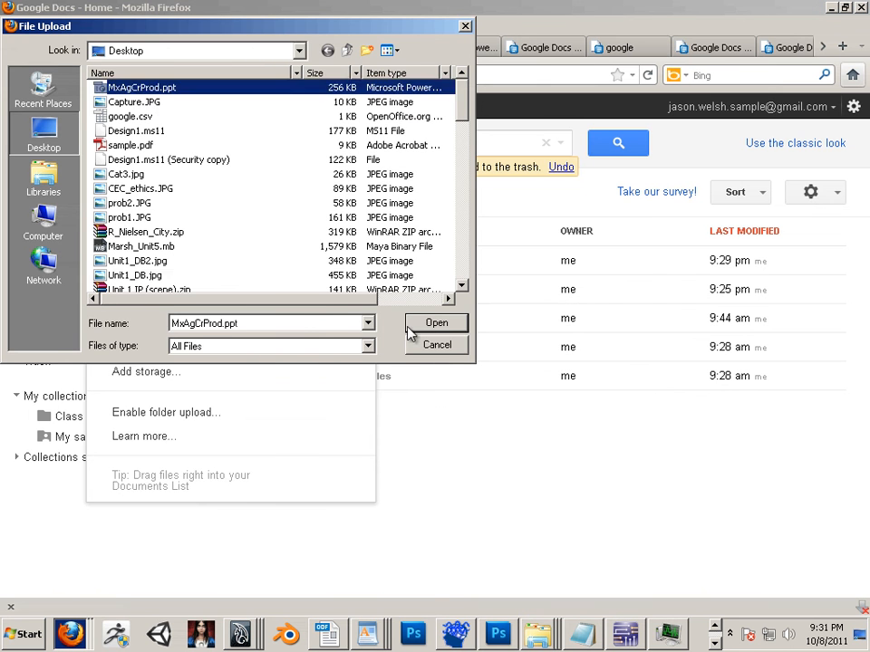
click(436, 323)
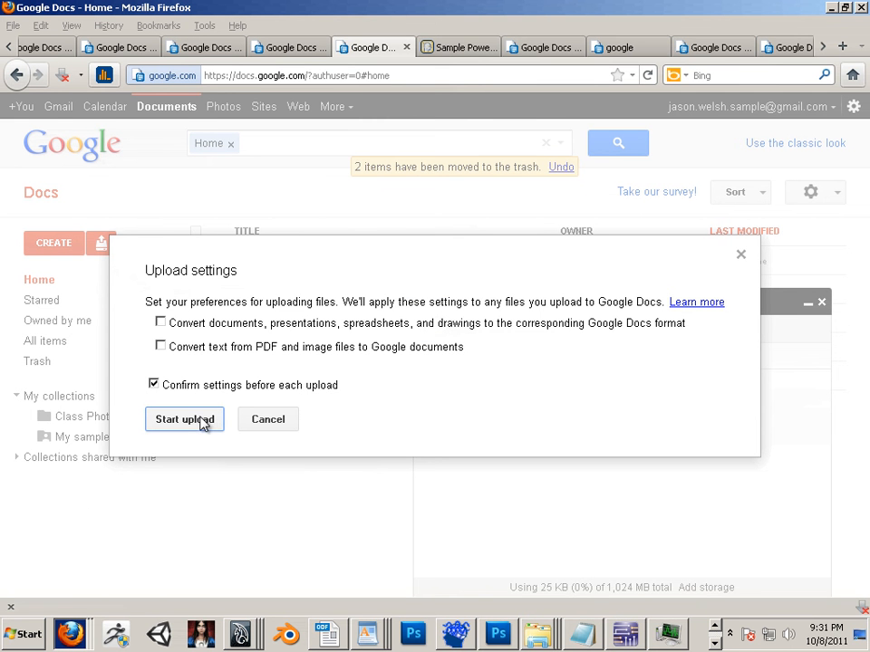
click(160, 322)
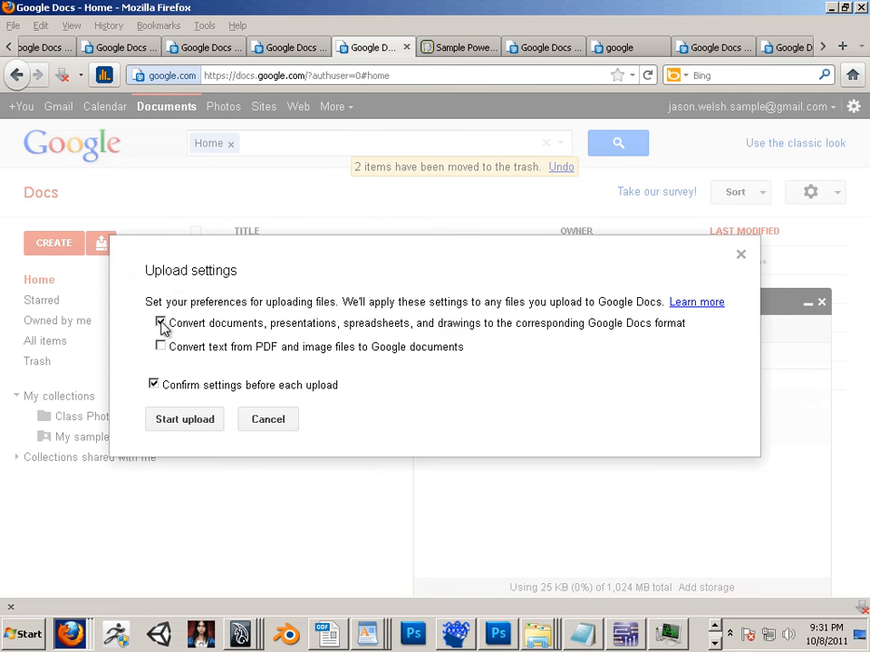
click(198, 423)
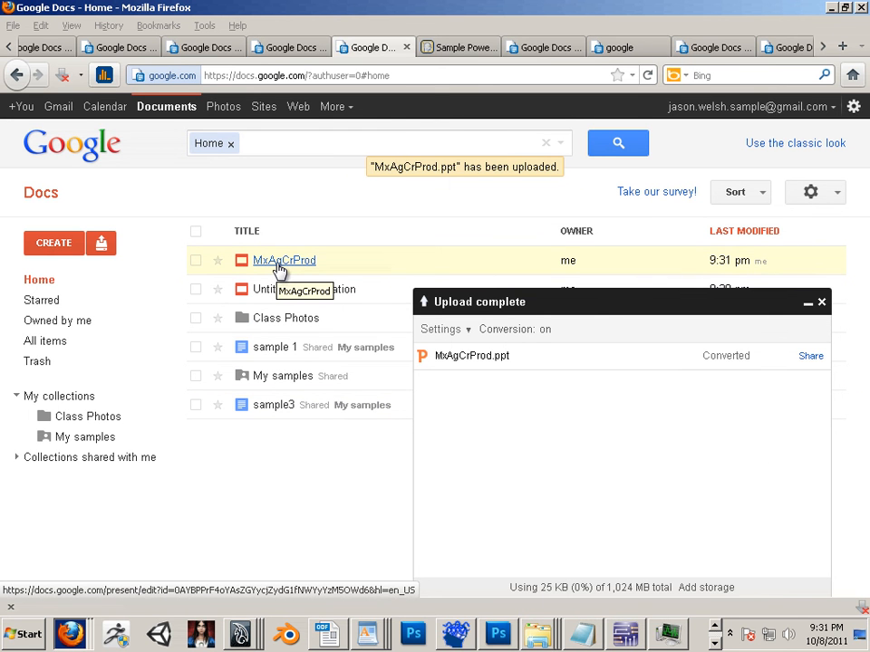
Step: Open the uploaded MxAgCrProd presentation and look through its first slides up to slide 5
click(280, 265)
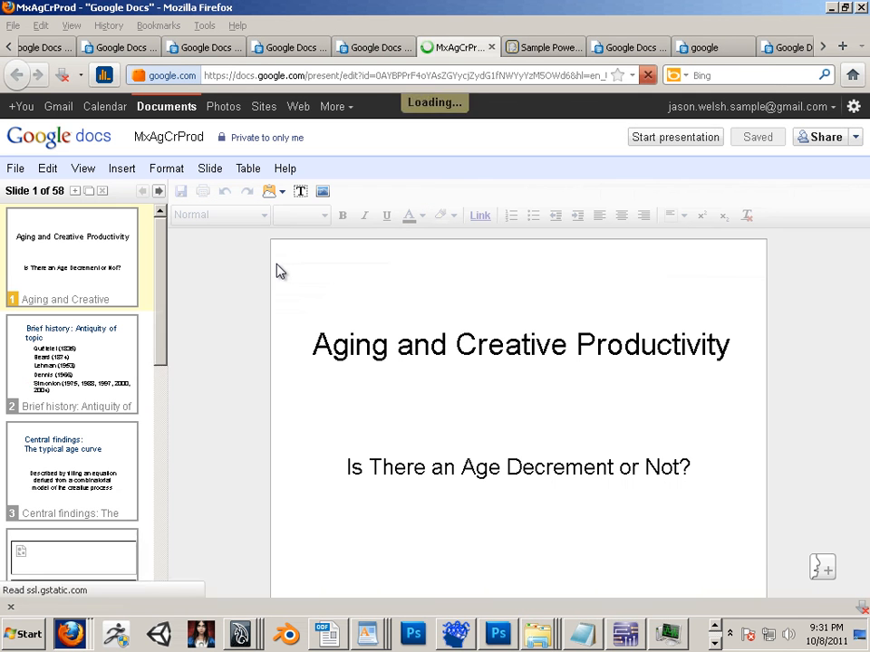
click(118, 364)
click(91, 463)
click(91, 463)
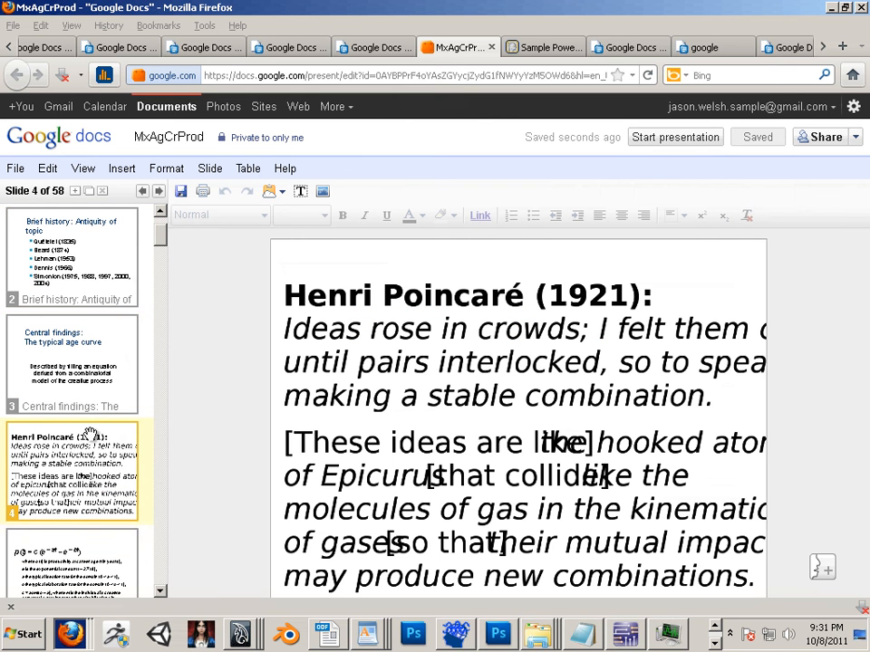
click(91, 463)
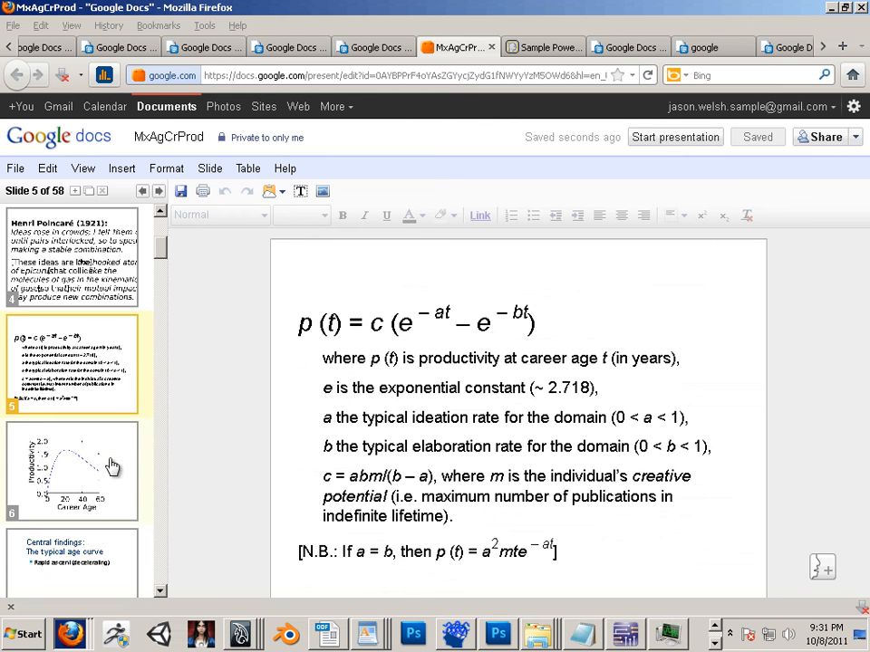